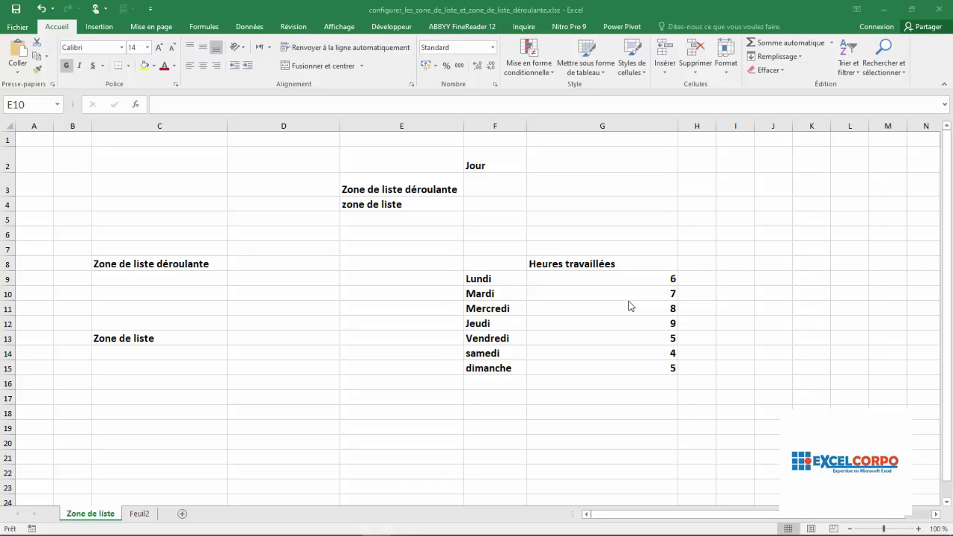
# Select the weekday names Lundi to dimanche and the hours worked values to review the data
pyautogui.click(484, 277)
pyautogui.moveTo(484, 293); pyautogui.dragTo(480, 368)
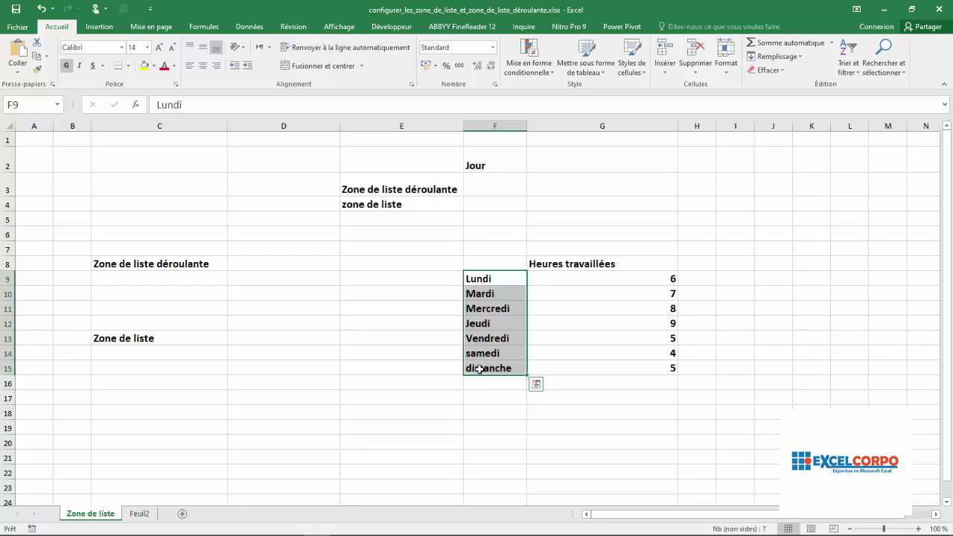
pyautogui.click(610, 276)
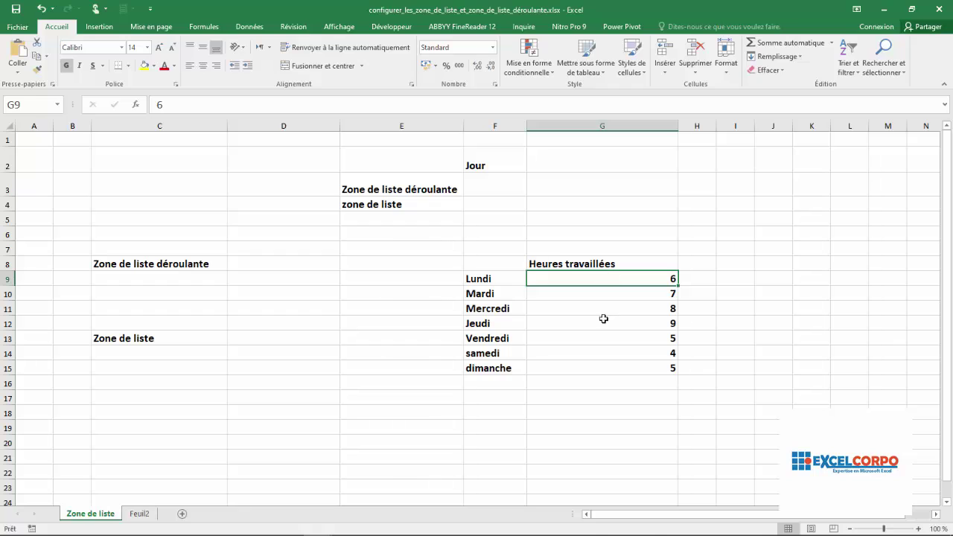
pyautogui.moveTo(609, 276); pyautogui.dragTo(601, 366)
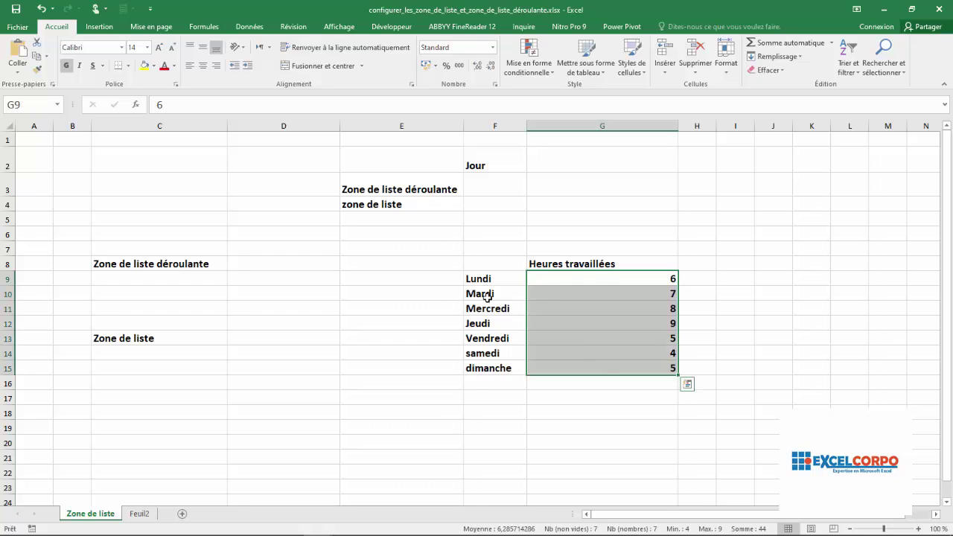
pyautogui.click(530, 288)
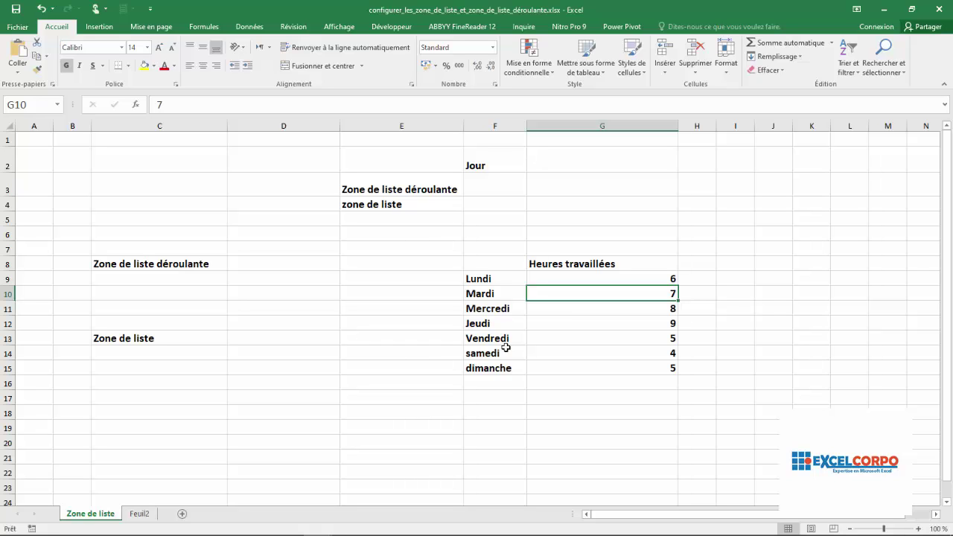
pyautogui.click(368, 290)
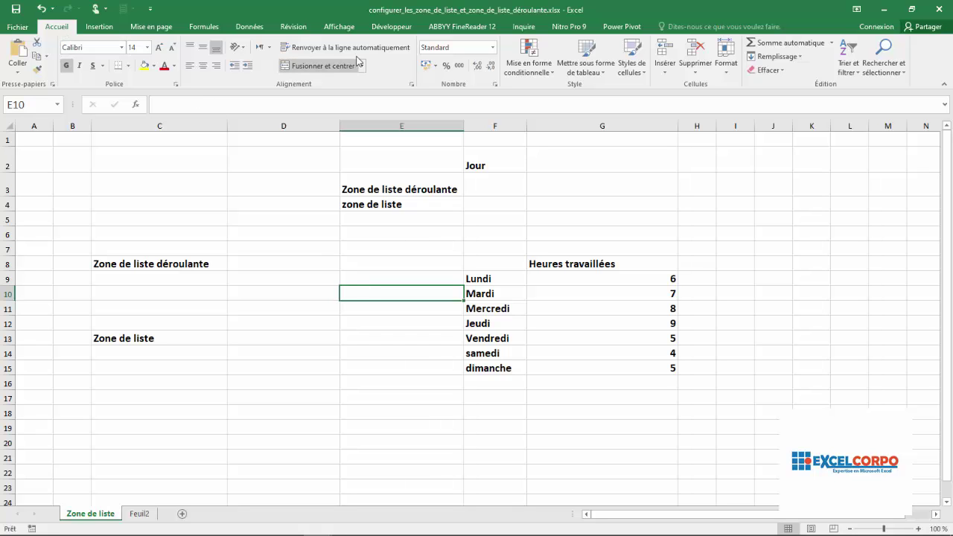
# Draw a form drop-down box at C10 under the Zone de liste déroulante label
pyautogui.click(394, 30)
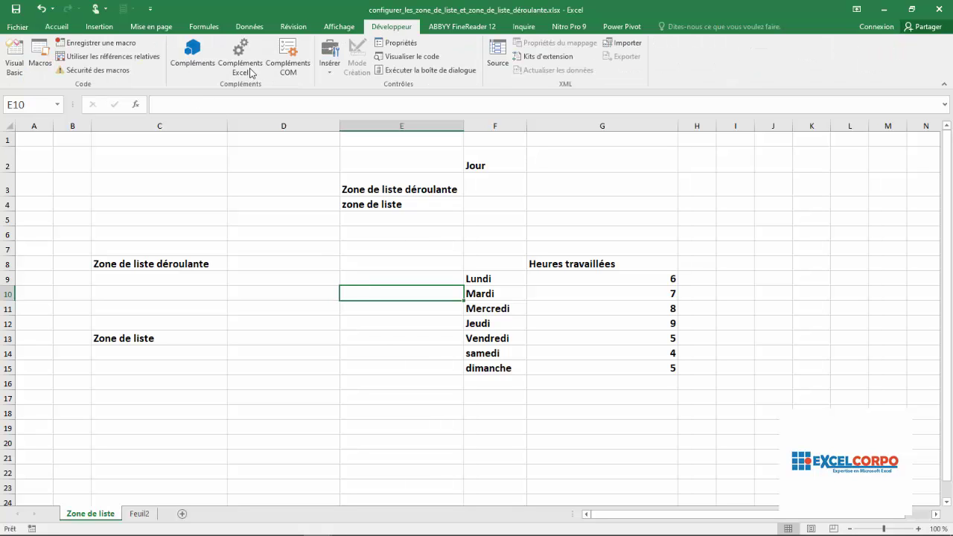
pyautogui.click(331, 69)
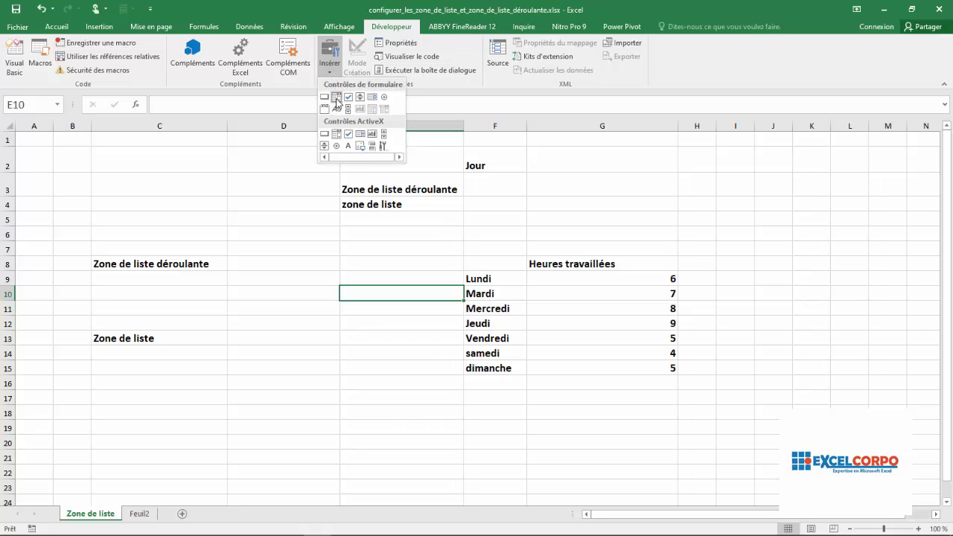
pyautogui.click(336, 97)
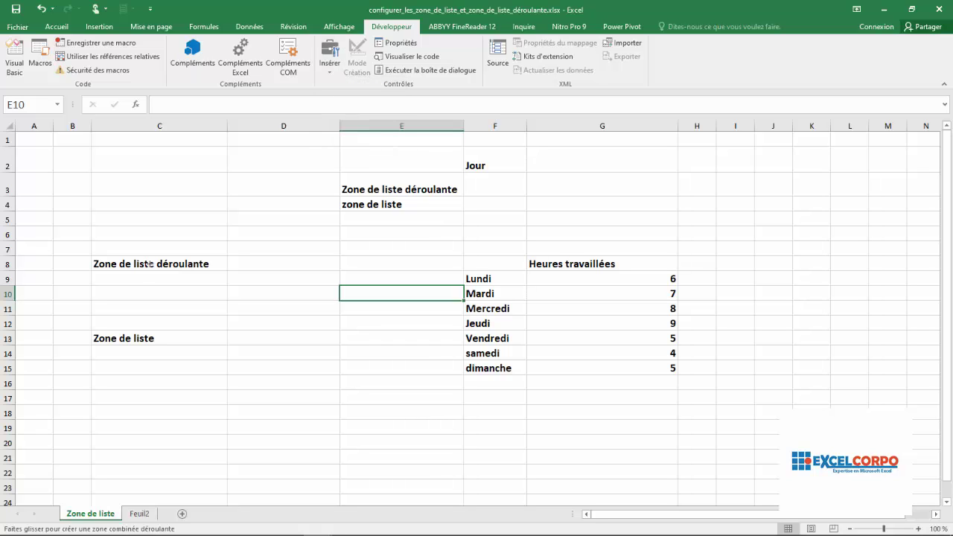
pyautogui.moveTo(107, 283); pyautogui.dragTo(173, 312)
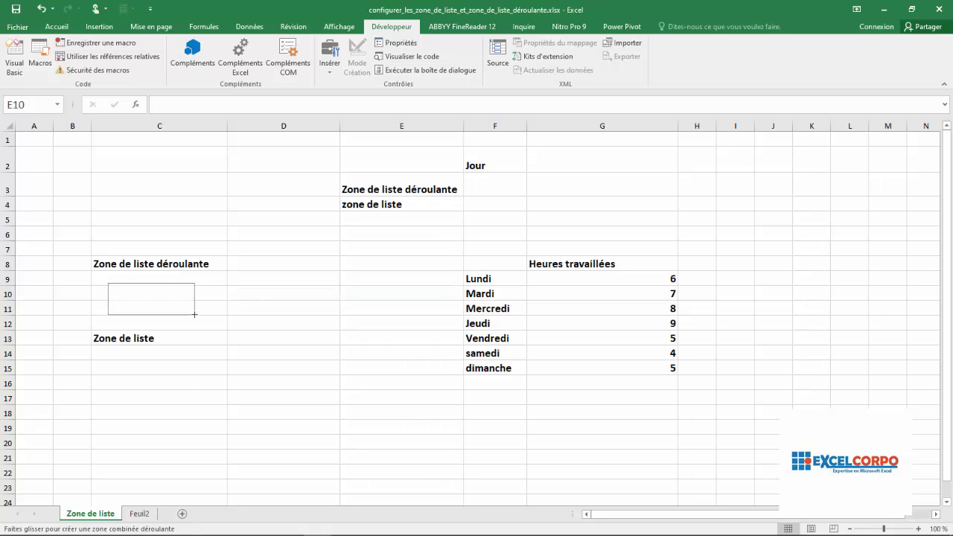
pyautogui.moveTo(174, 312); pyautogui.dragTo(203, 313)
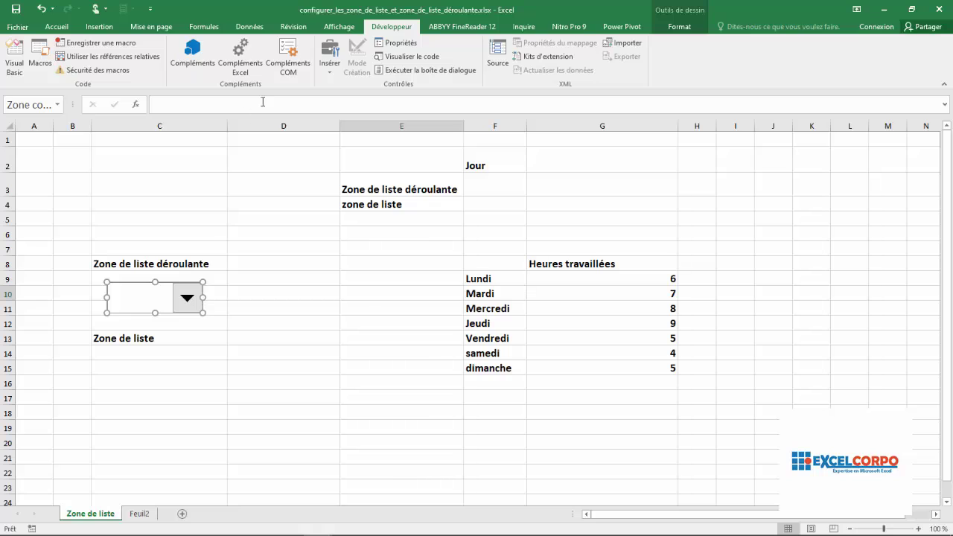
# Draw a form list box at C14 under the Zone de liste label
pyautogui.click(329, 55)
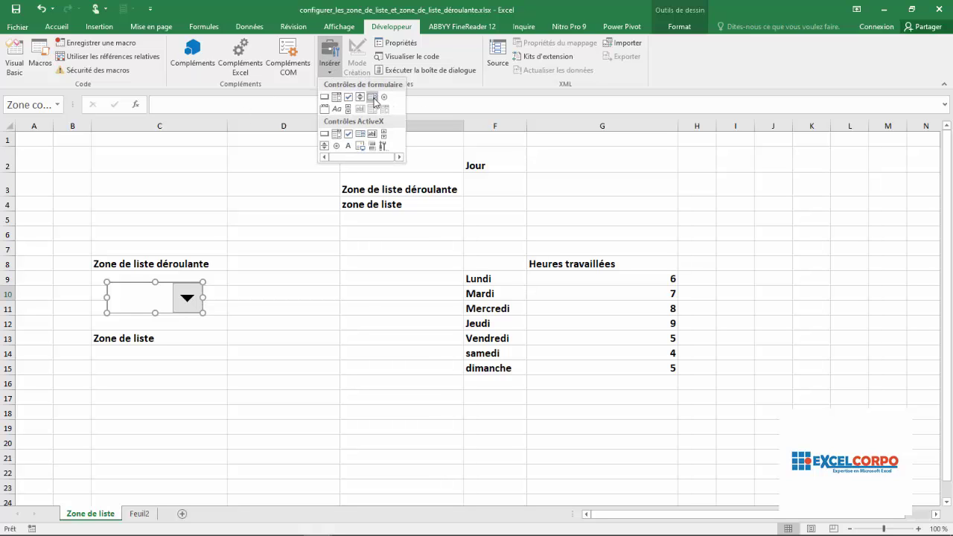
pyautogui.click(372, 98)
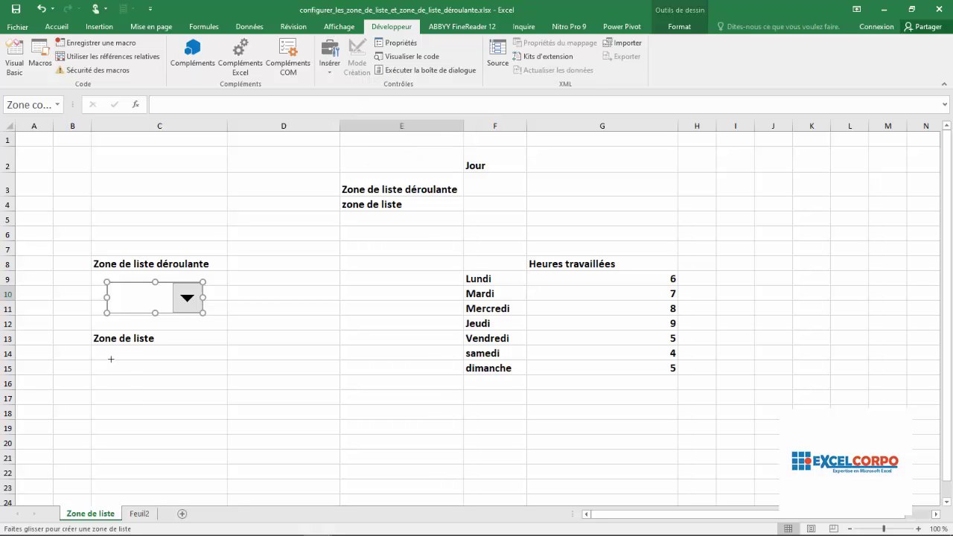
pyautogui.moveTo(111, 359); pyautogui.dragTo(200, 392)
pyautogui.click(179, 299)
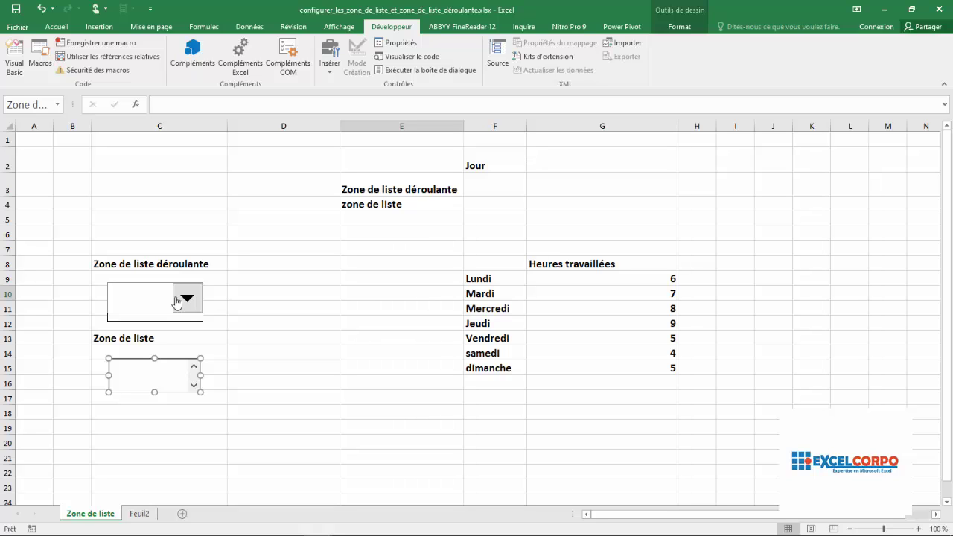
# Set the drop-down's input range to $F$9:$F$15 and its linked cell to $A$8
pyautogui.rightClick(176, 299)
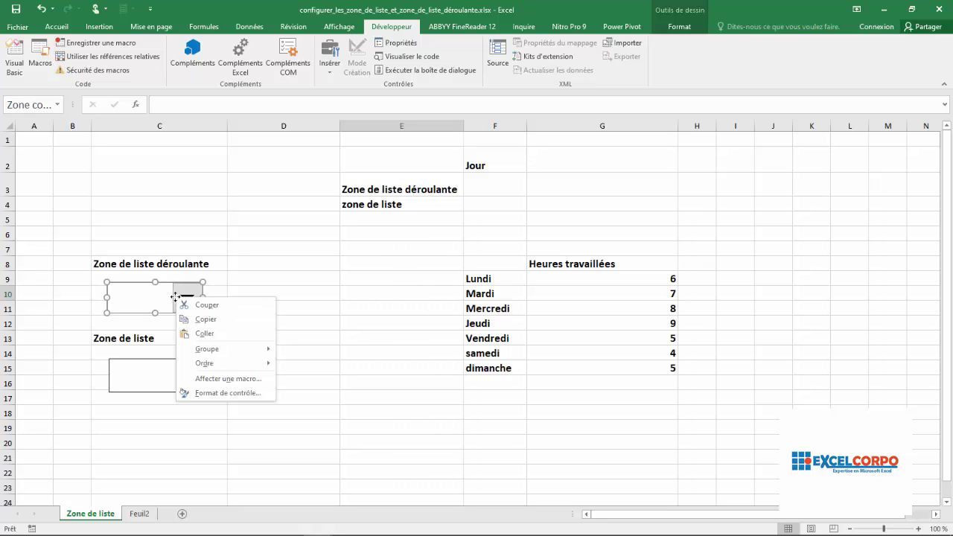
pyautogui.click(229, 392)
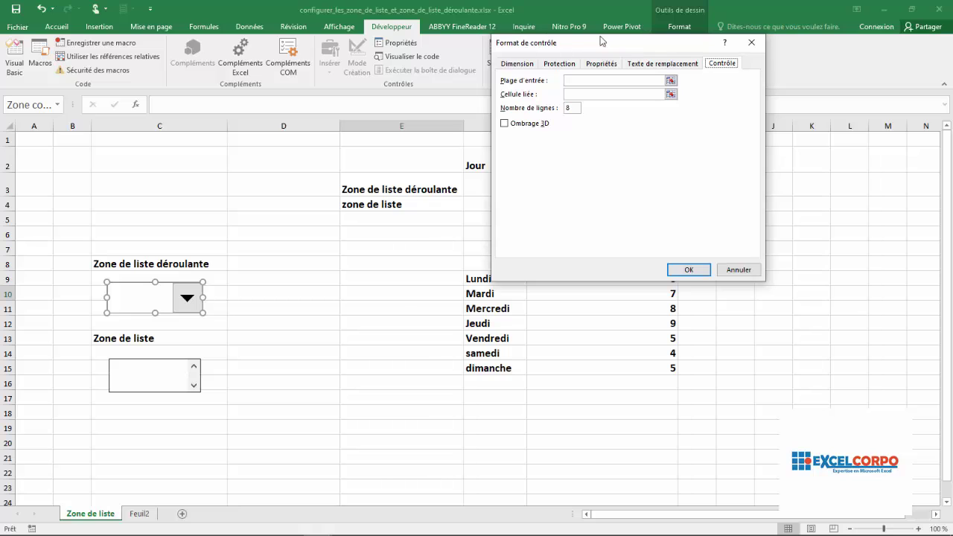
pyautogui.click(670, 80)
pyautogui.moveTo(503, 280)
pyautogui.mouseDown()
pyautogui.moveTo(496, 382)
pyautogui.moveTo(497, 371)
pyautogui.mouseUp()
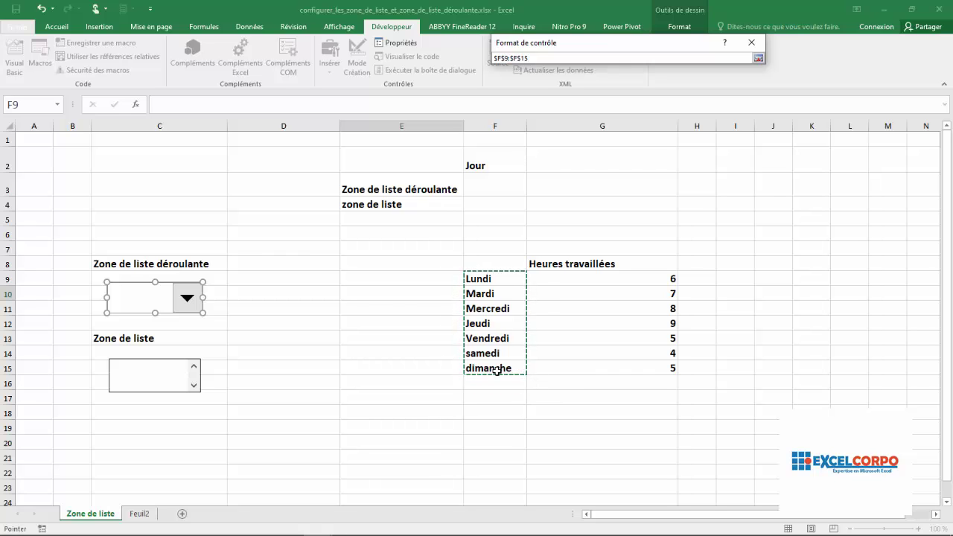
pyautogui.click(759, 58)
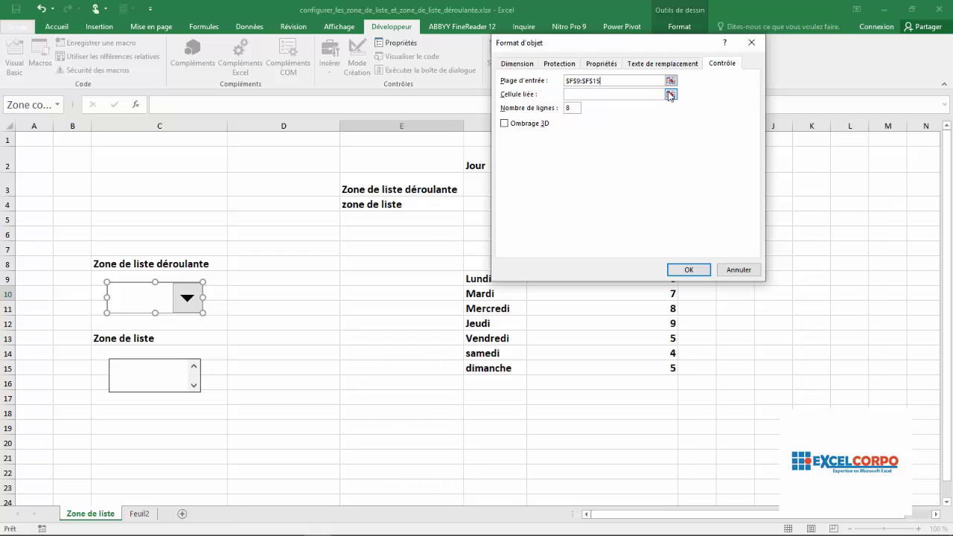
pyautogui.click(669, 94)
pyautogui.click(46, 262)
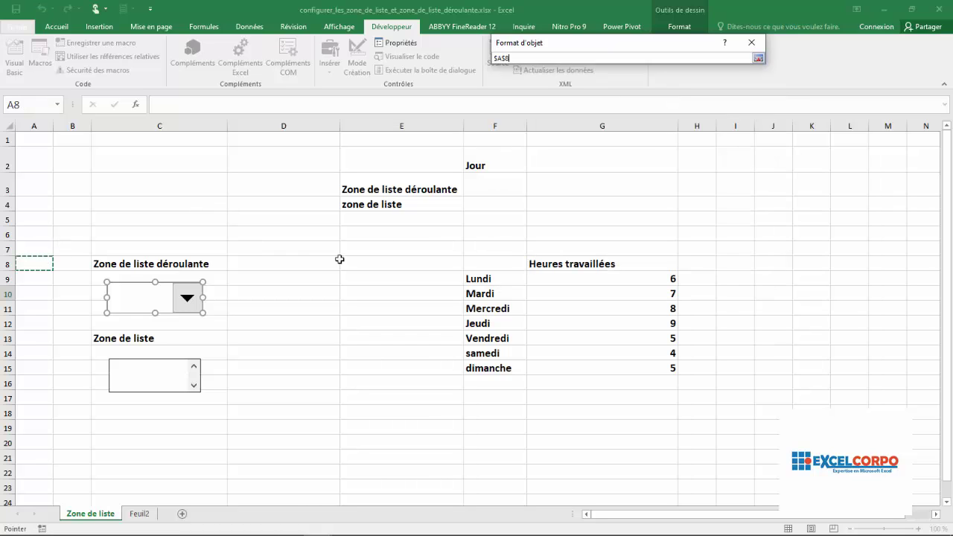
pyautogui.click(758, 58)
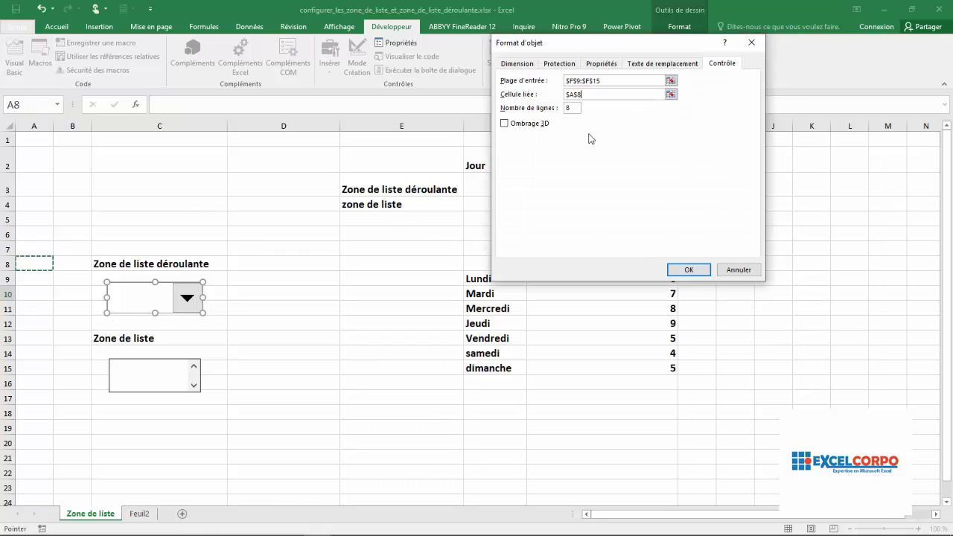
pyautogui.click(683, 269)
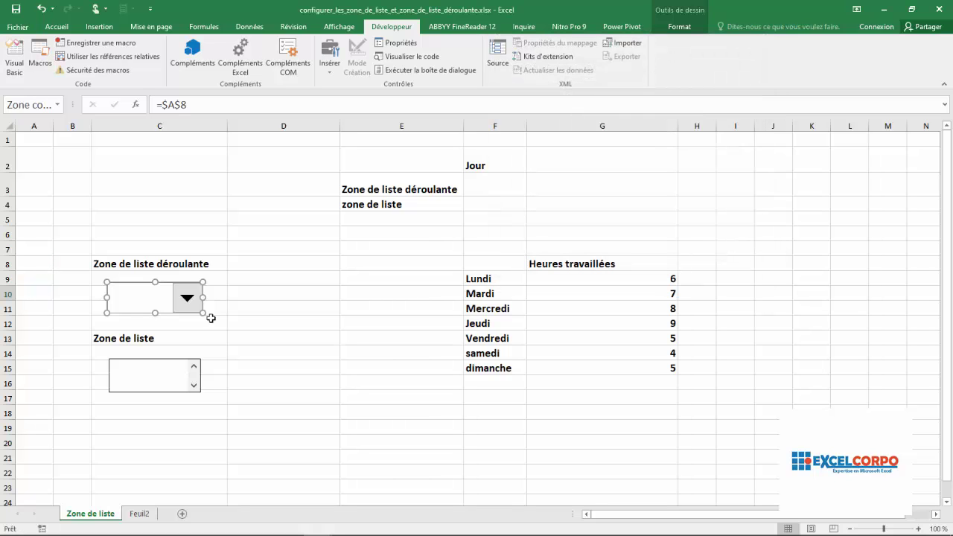
# Try Lundi, Mardi and Mercredi in the drop-down, ending on dimanche so A8 reads 7
pyautogui.click(281, 327)
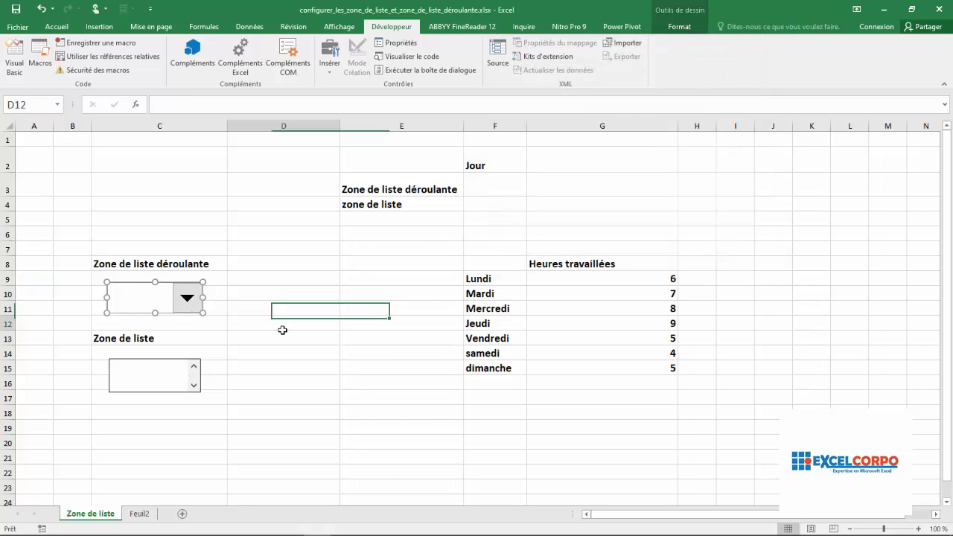
pyautogui.click(190, 303)
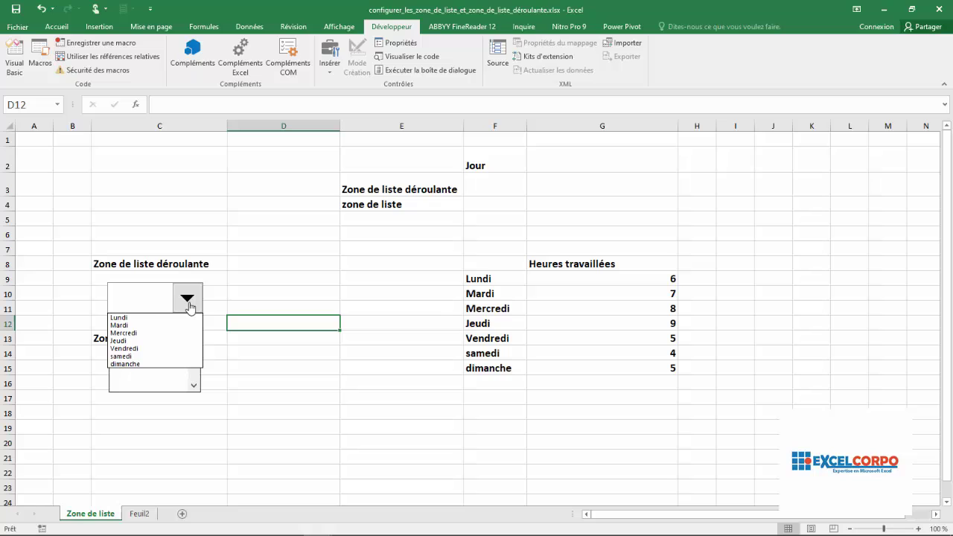
pyautogui.click(119, 318)
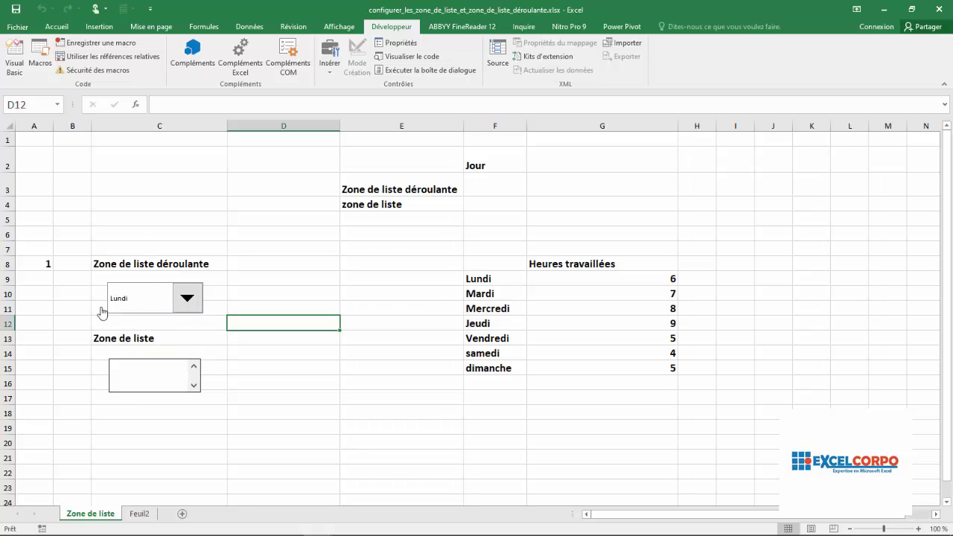
pyautogui.click(188, 307)
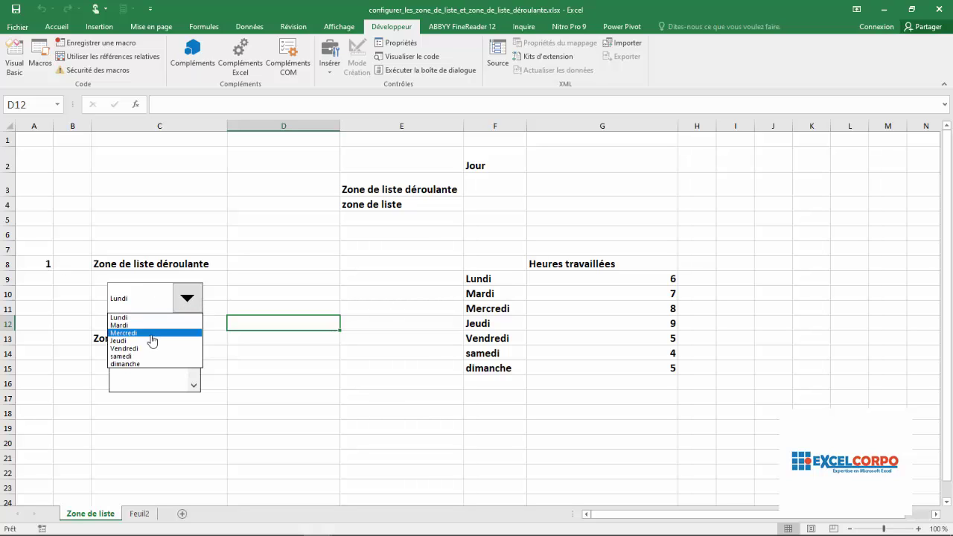
pyautogui.click(146, 326)
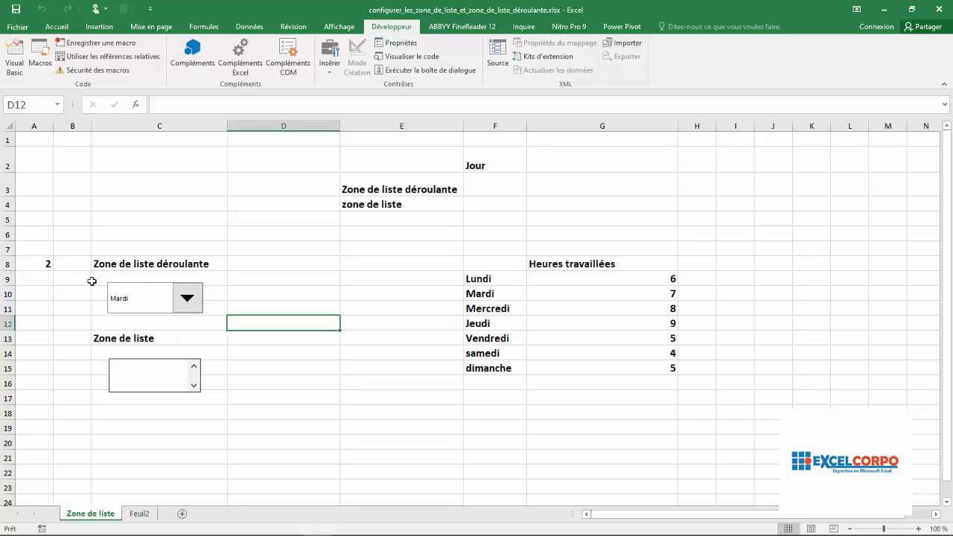
pyautogui.click(190, 313)
pyautogui.click(149, 333)
pyautogui.click(181, 304)
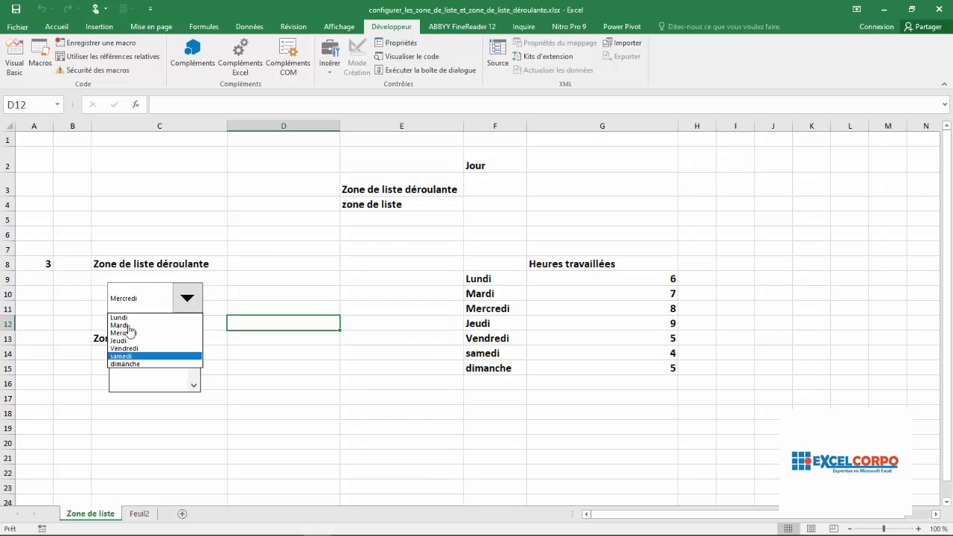
pyautogui.click(127, 364)
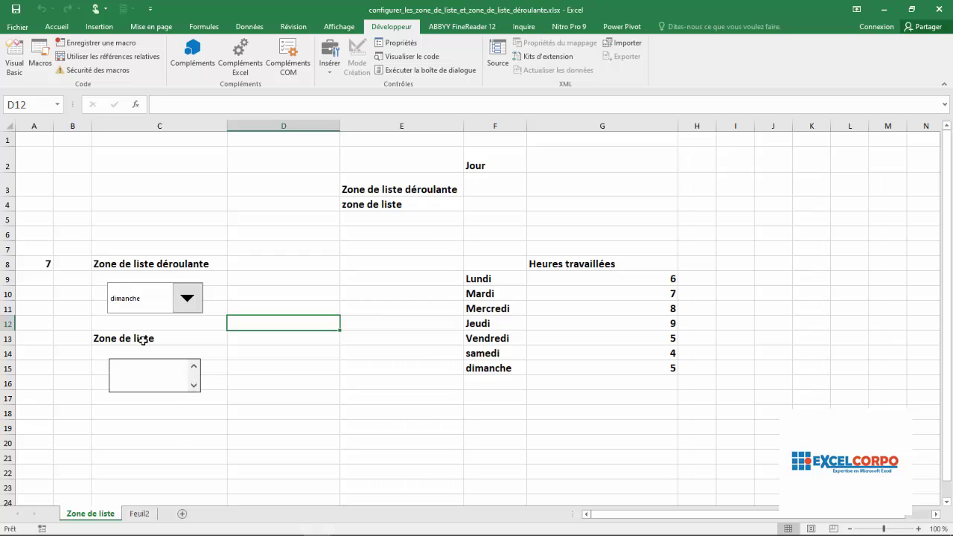
# Give the list box input range $F$9:$F$15 and linked cell $A$13 via Format de contrôle
pyautogui.rightClick(179, 388)
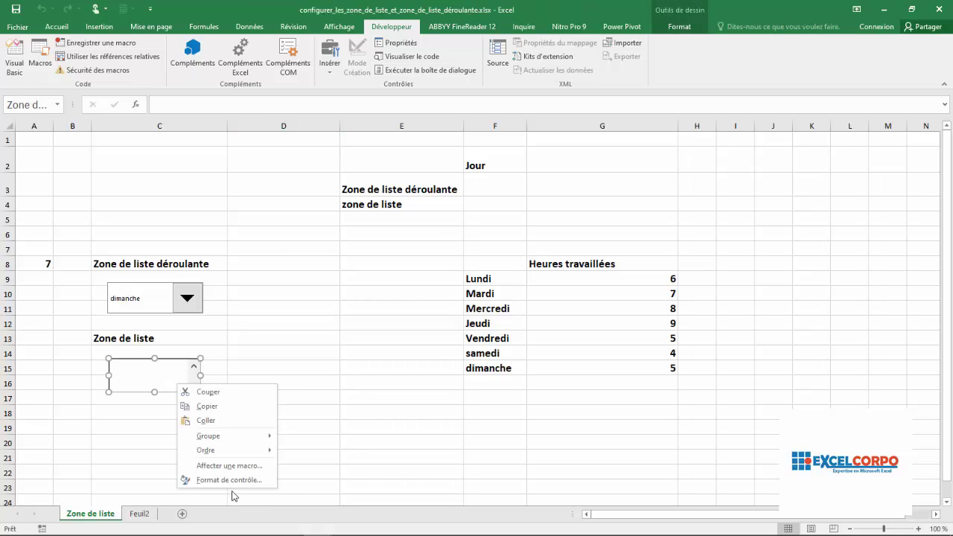
pyautogui.click(231, 489)
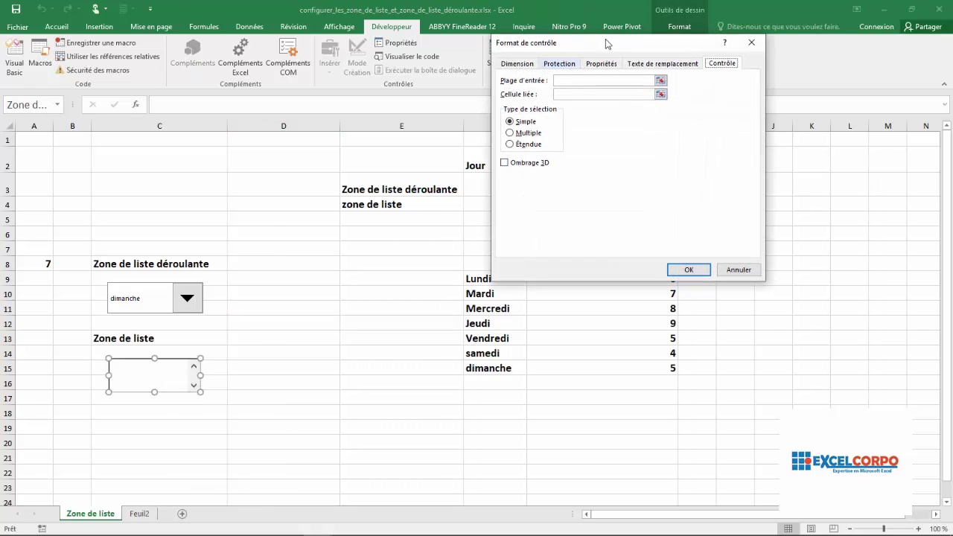
pyautogui.click(660, 81)
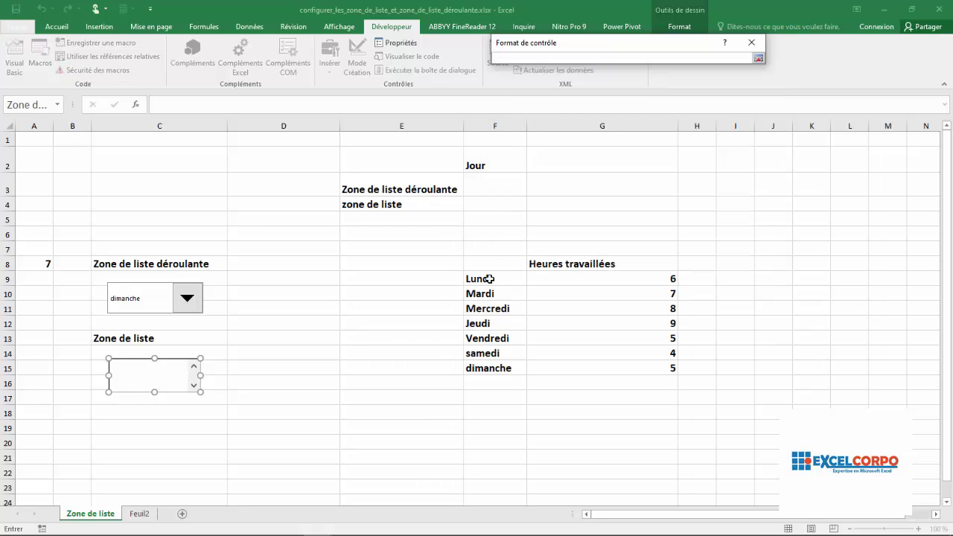
pyautogui.click(489, 277)
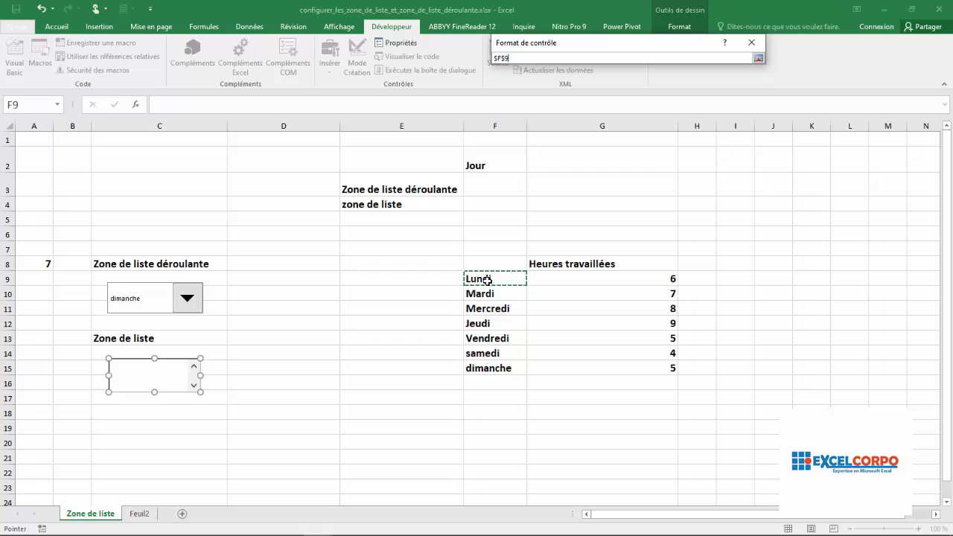
pyautogui.moveTo(489, 276); pyautogui.dragTo(481, 364)
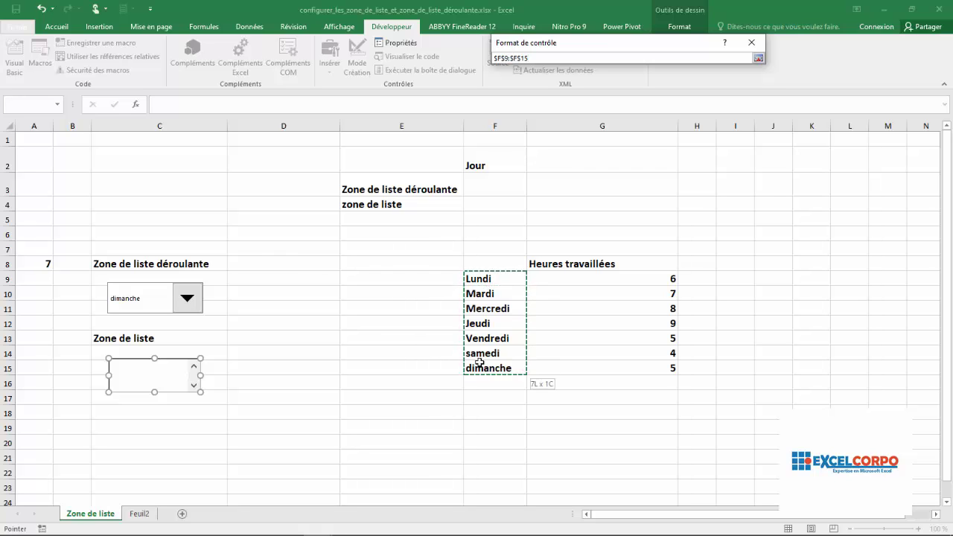
pyautogui.click(758, 59)
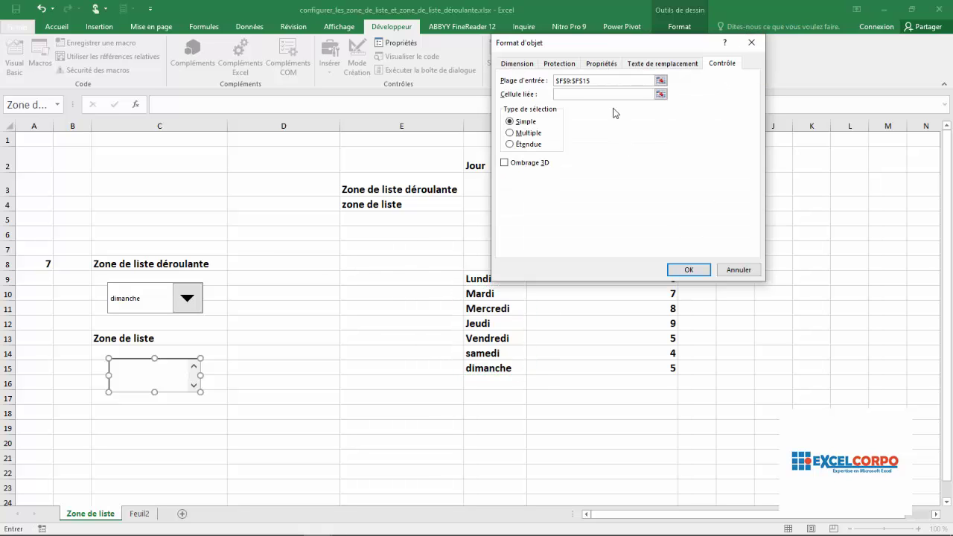
pyautogui.click(659, 94)
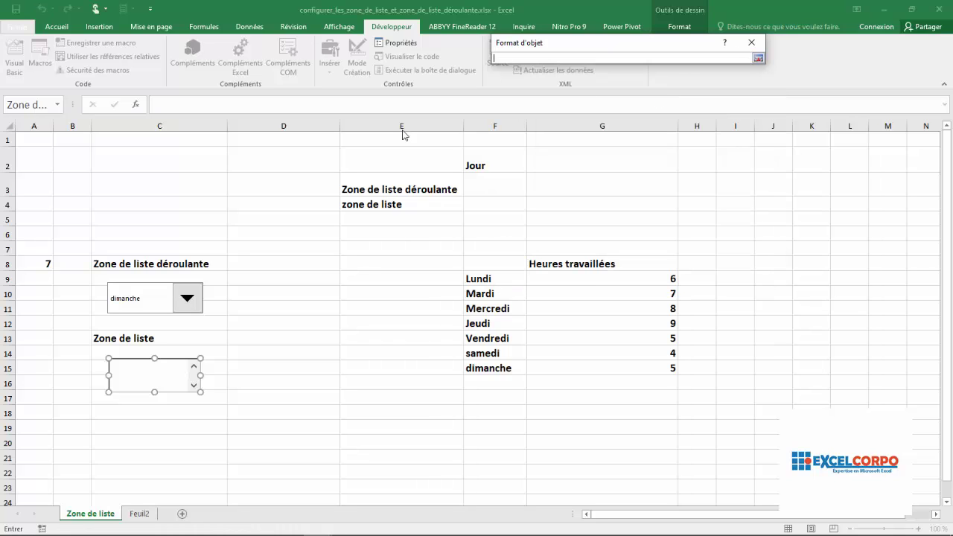
pyautogui.click(37, 336)
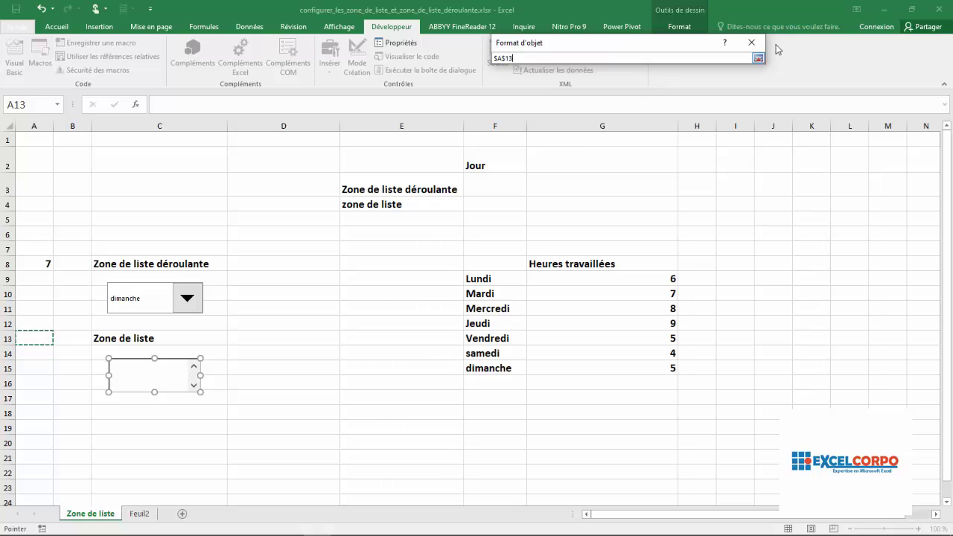
pyautogui.click(758, 58)
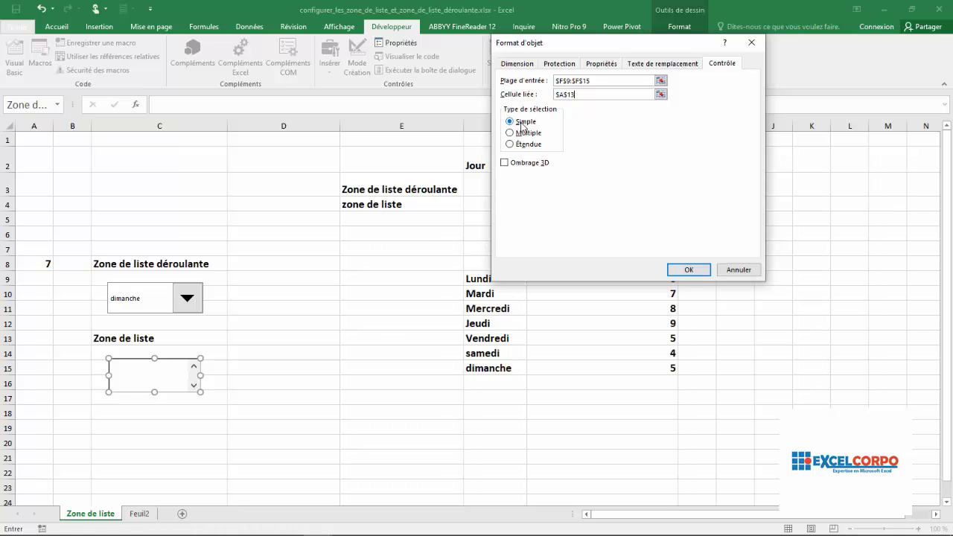
pyautogui.click(687, 270)
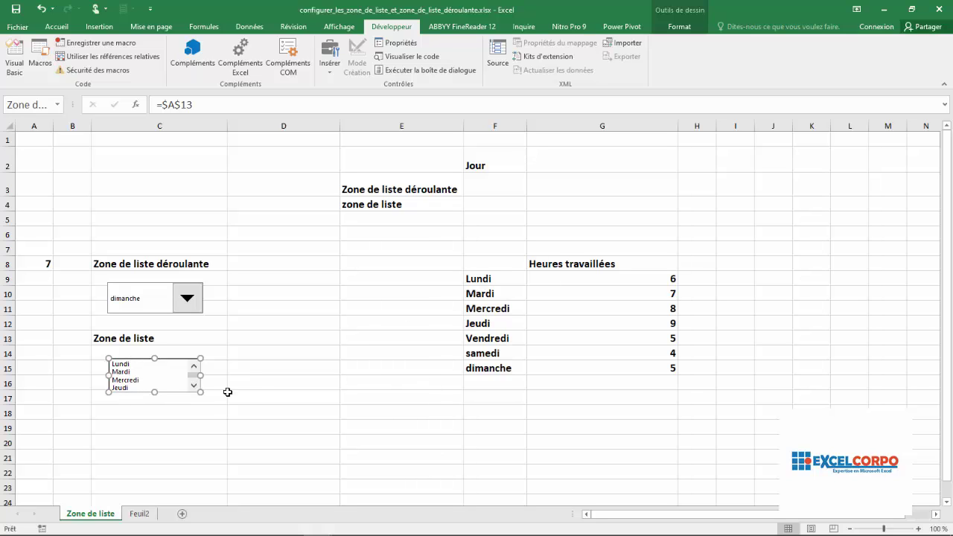
# Try Lundi, Mardi and dimanche in the list box, ending on Vendredi so A13 reads 5
pyautogui.click(109, 353)
pyautogui.click(103, 353)
pyautogui.click(122, 364)
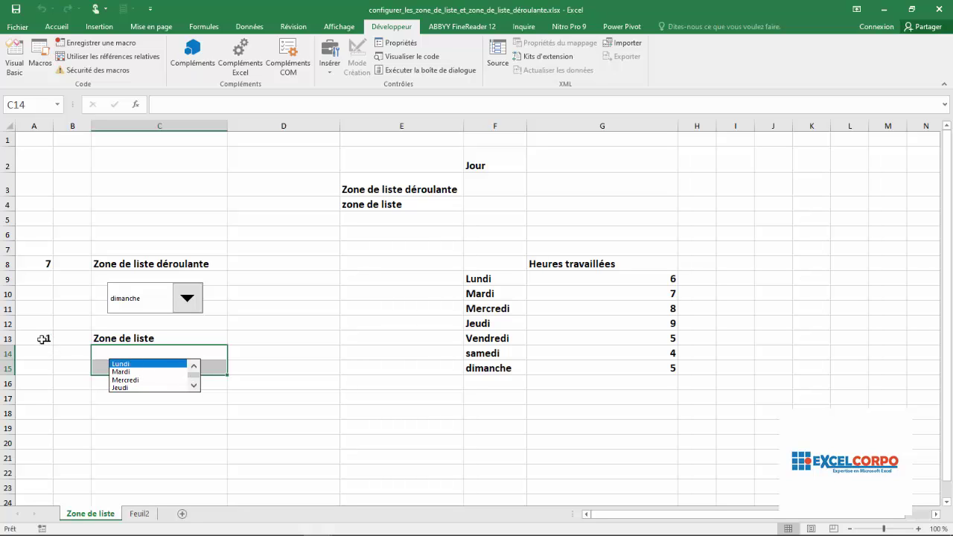
pyautogui.click(121, 372)
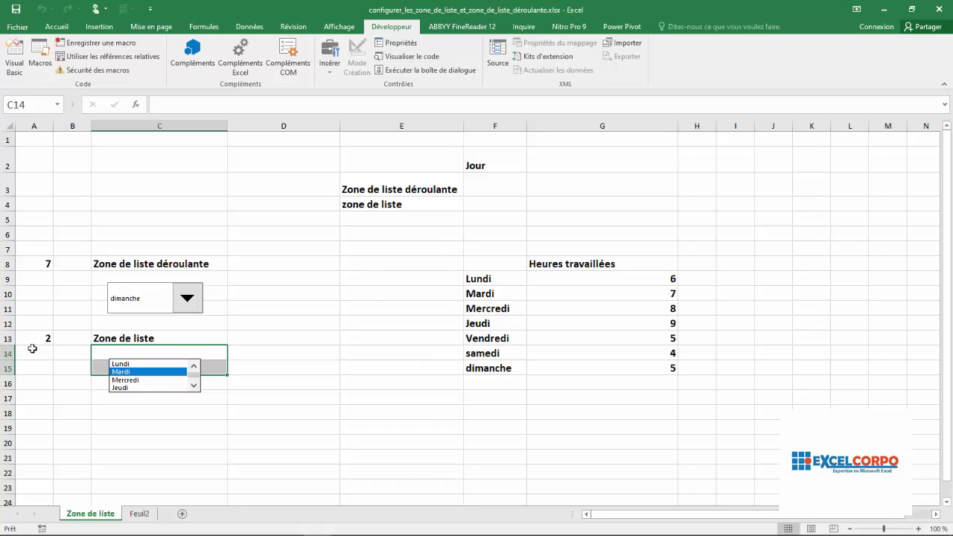
pyautogui.click(192, 386)
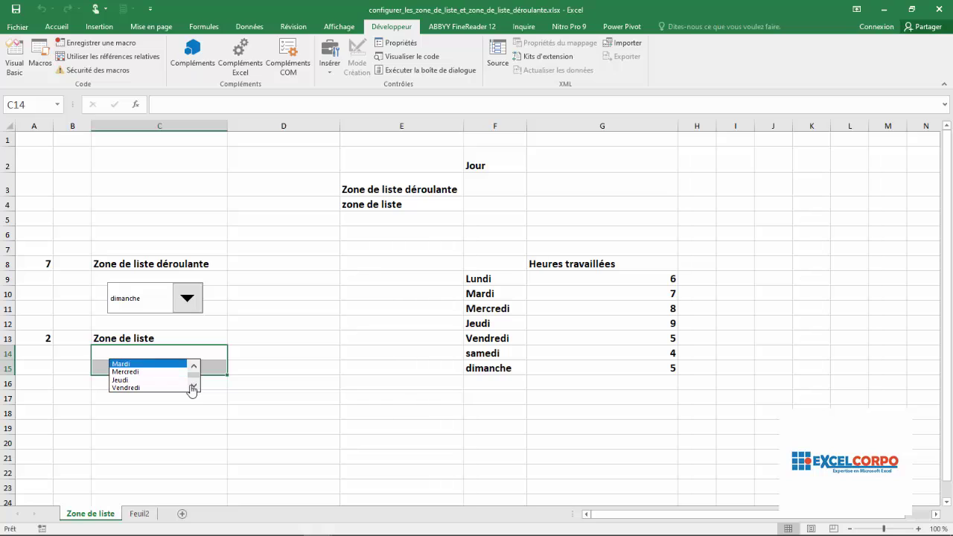
pyautogui.click(193, 385)
pyautogui.click(193, 386)
pyautogui.click(145, 388)
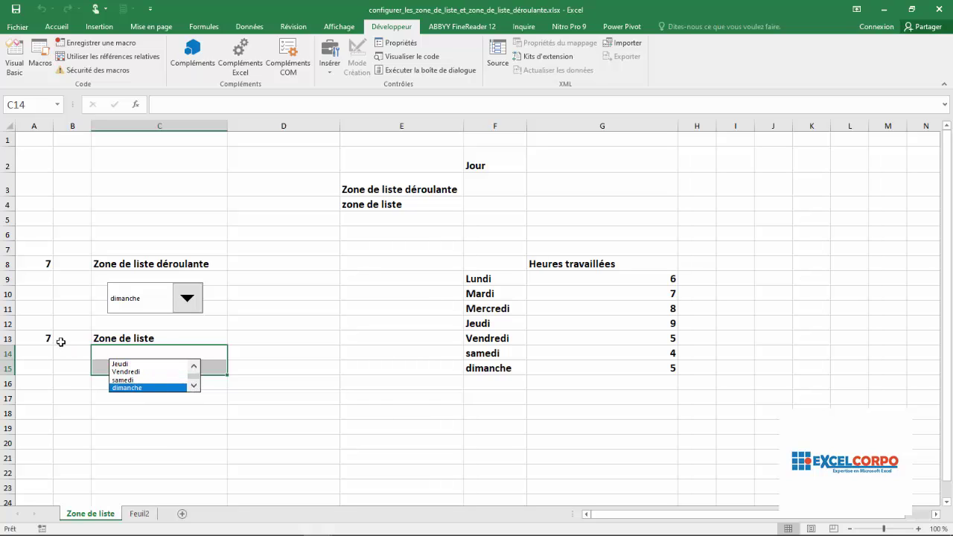
pyautogui.click(181, 371)
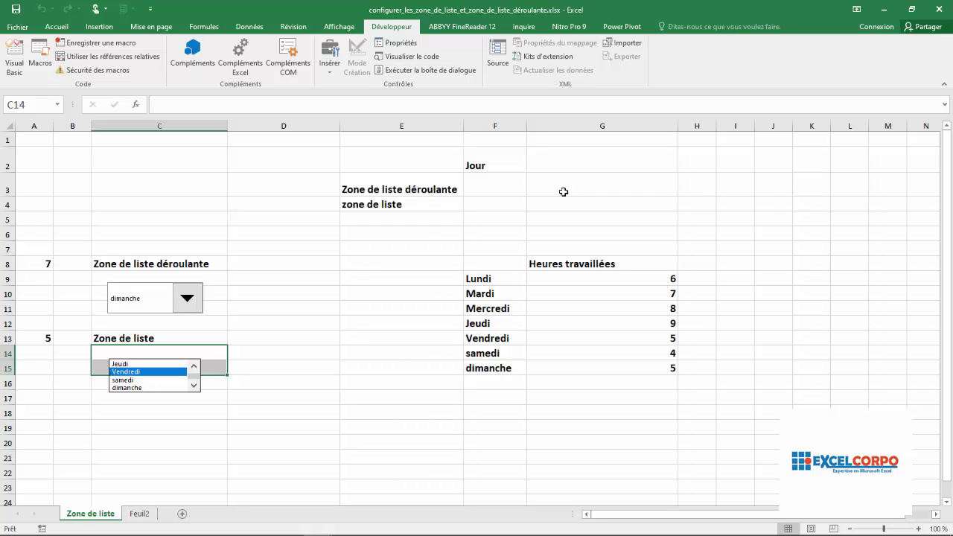
# Point out result cells F3 and F4 for the days and G3 and G4 for the hours
pyautogui.click(503, 189)
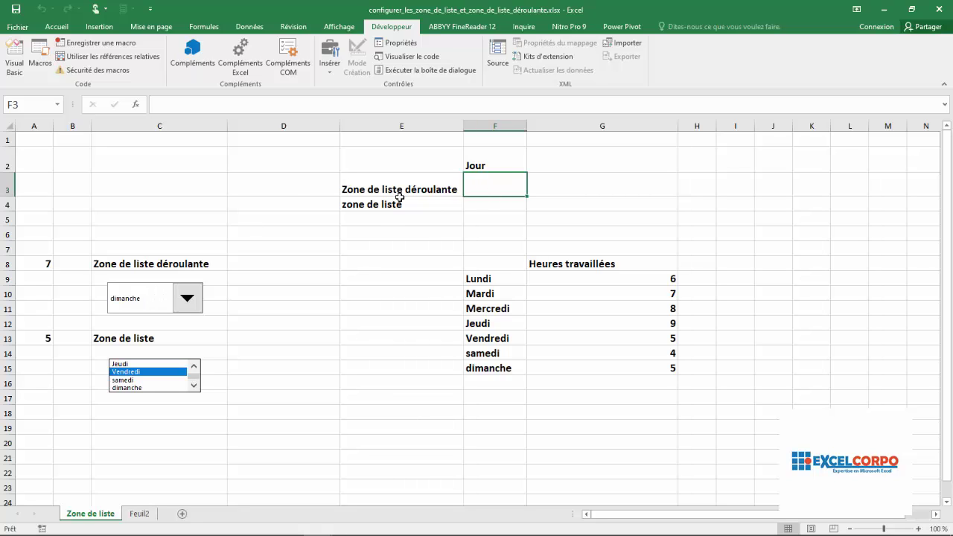
pyautogui.click(491, 204)
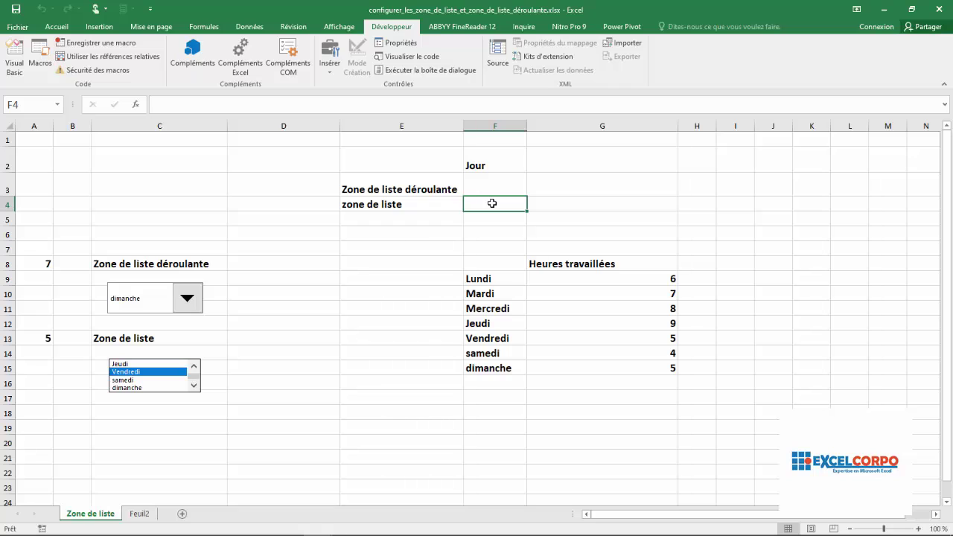
pyautogui.click(572, 192)
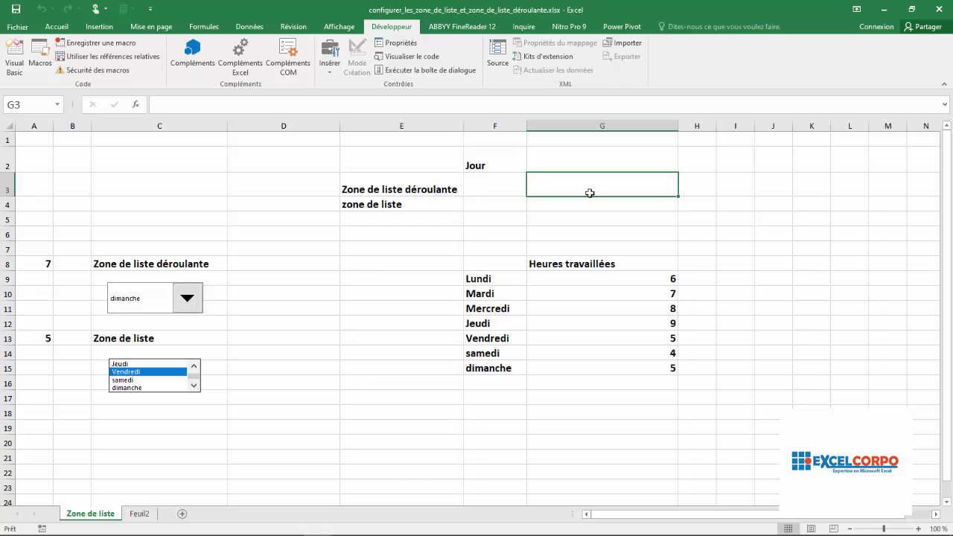
pyautogui.click(558, 203)
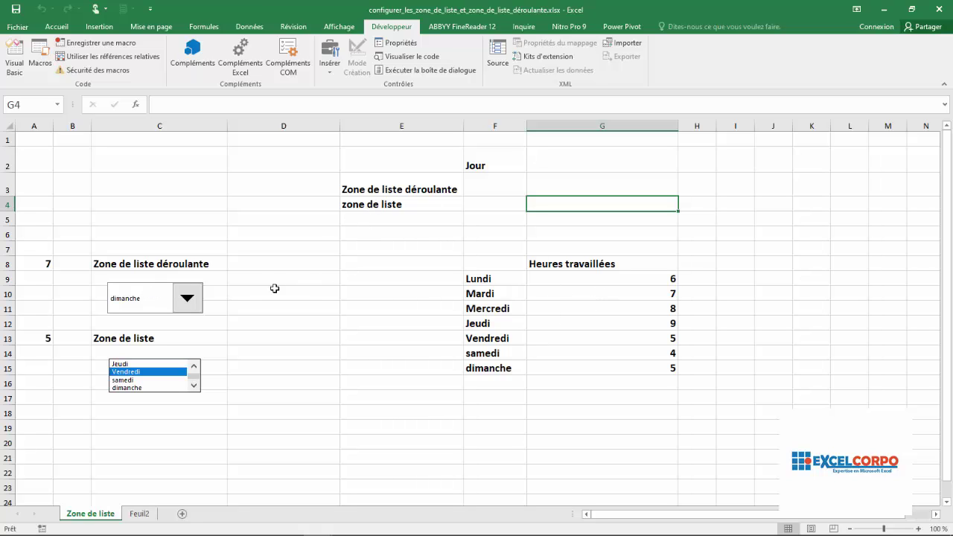
pyautogui.click(588, 180)
# Enter =INDEX(F9:F15;A8;1) in F3 so it displays dimanche
pyautogui.click(474, 187)
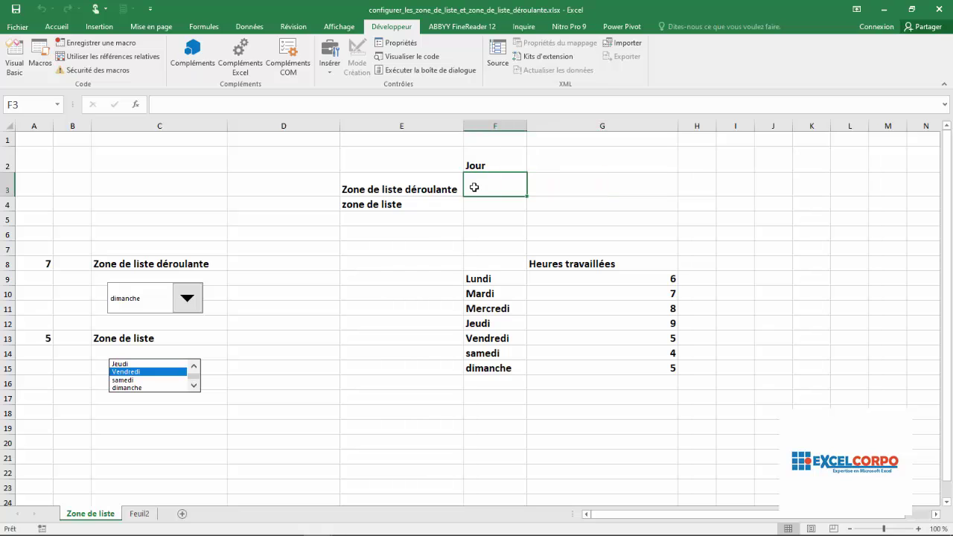
pyautogui.write('=in')
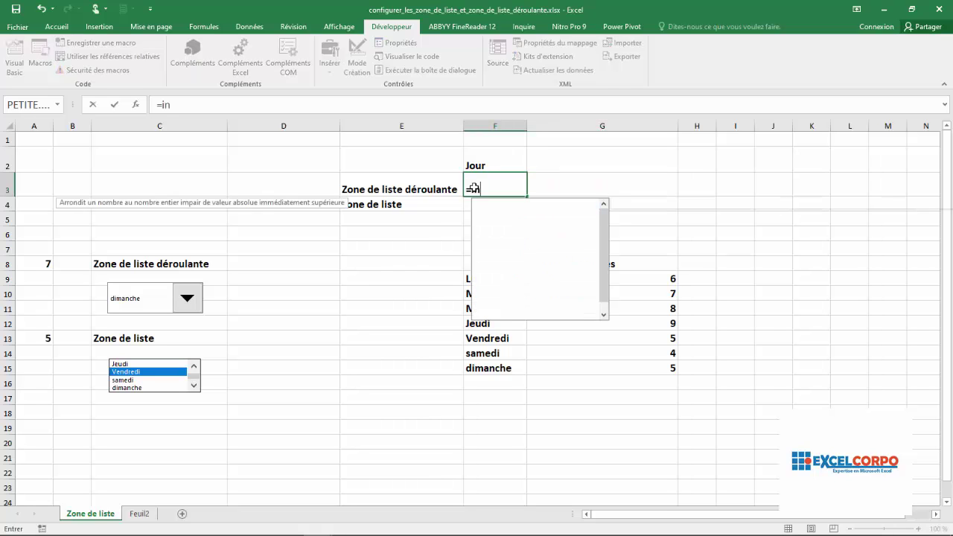
pyautogui.write('d')
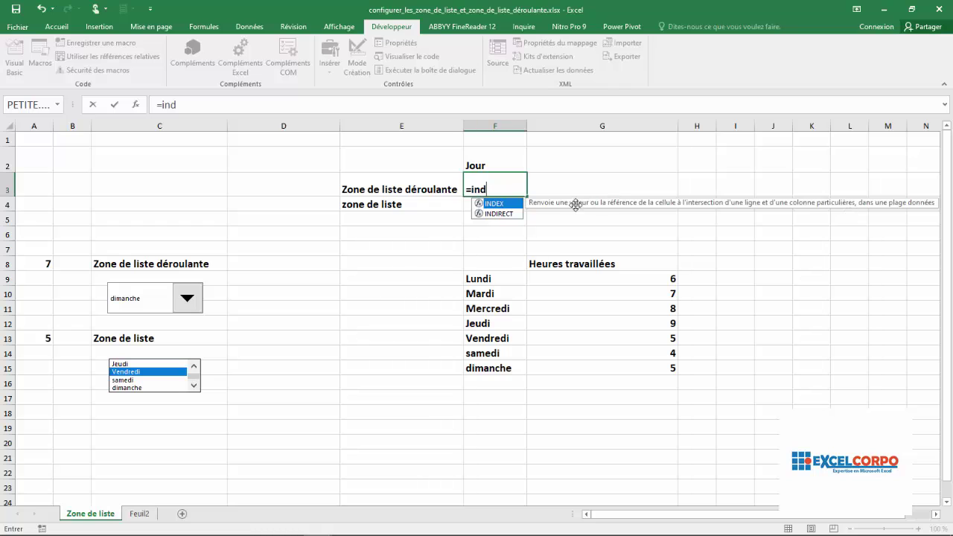
pyautogui.doubleClick(513, 205)
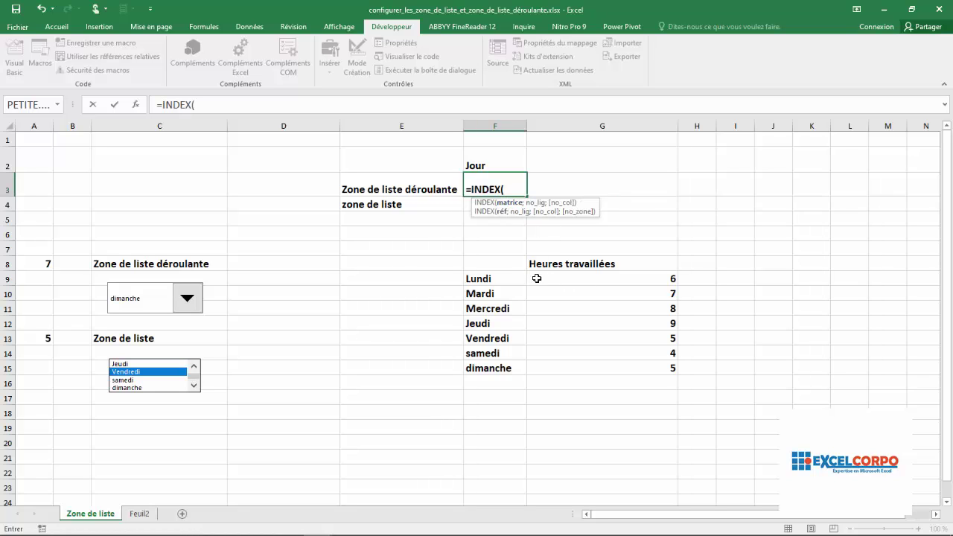
pyautogui.moveTo(500, 277); pyautogui.dragTo(489, 367)
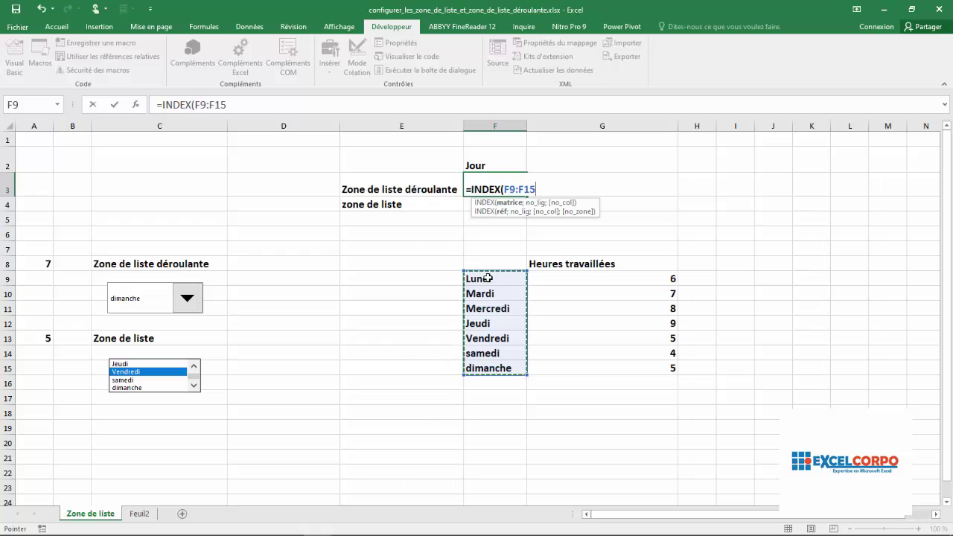
pyautogui.write('m')
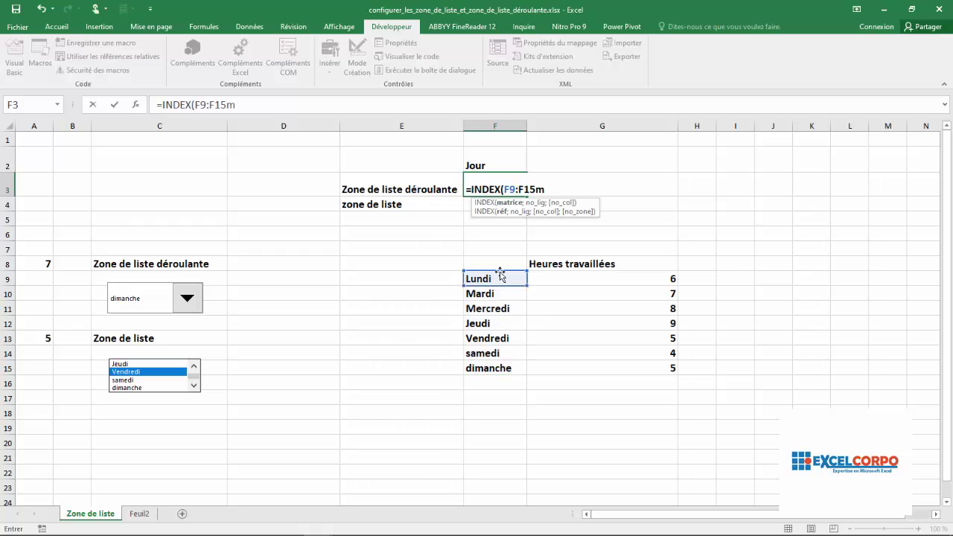
pyautogui.press('BackSpace')
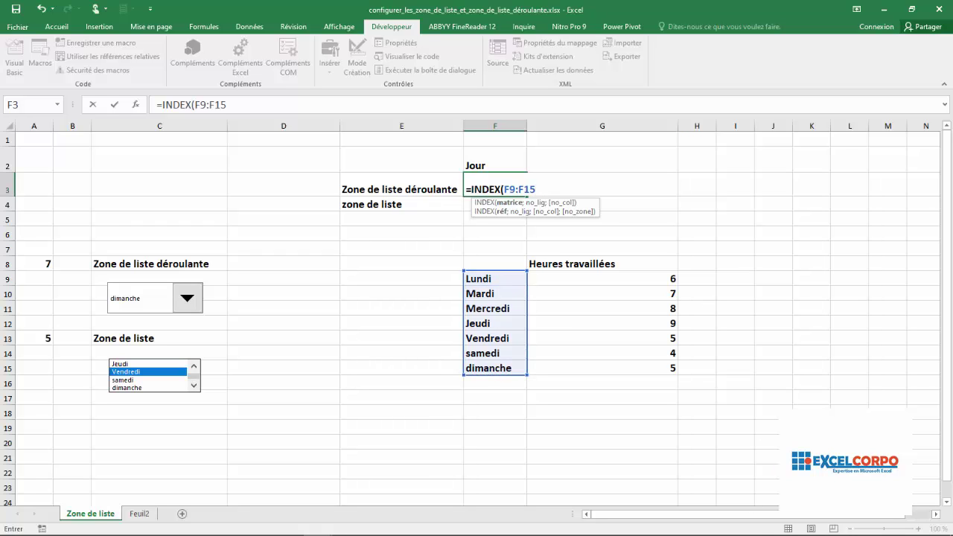
pyautogui.write(';')
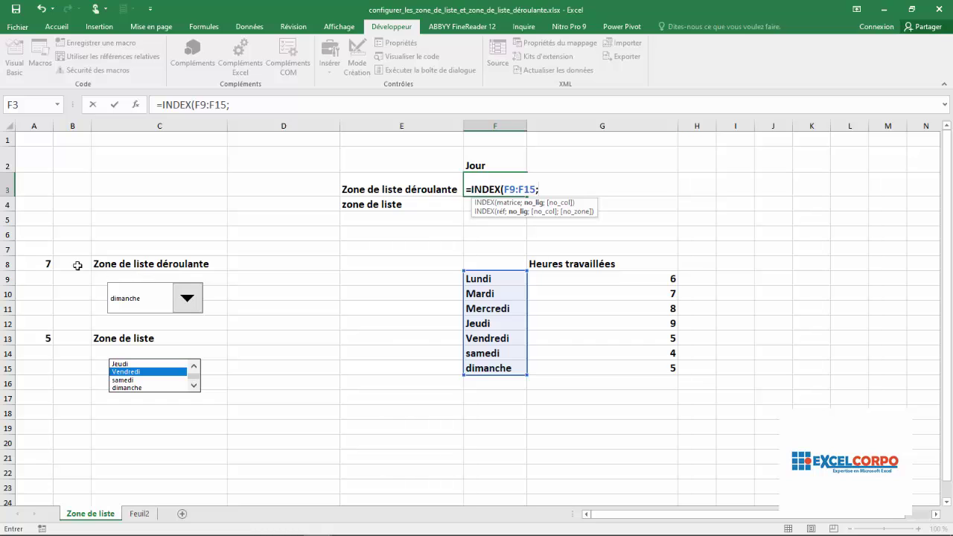
pyautogui.click(44, 262)
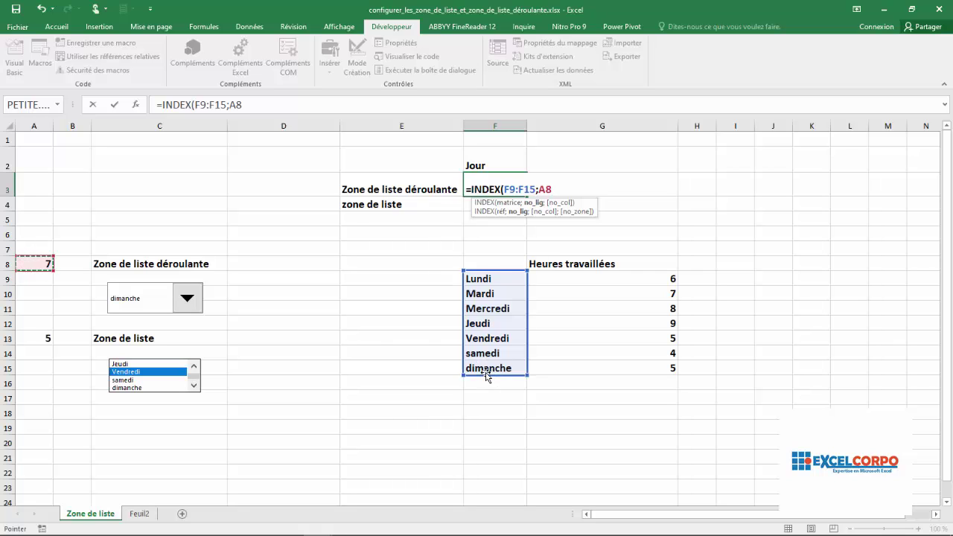
pyautogui.write("'")
pyautogui.write(';1')
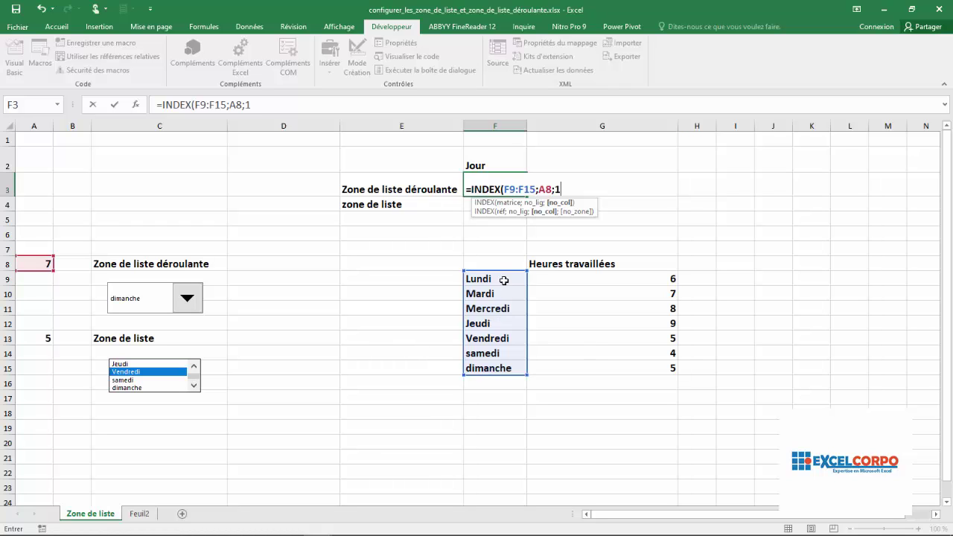
pyautogui.press('Return')
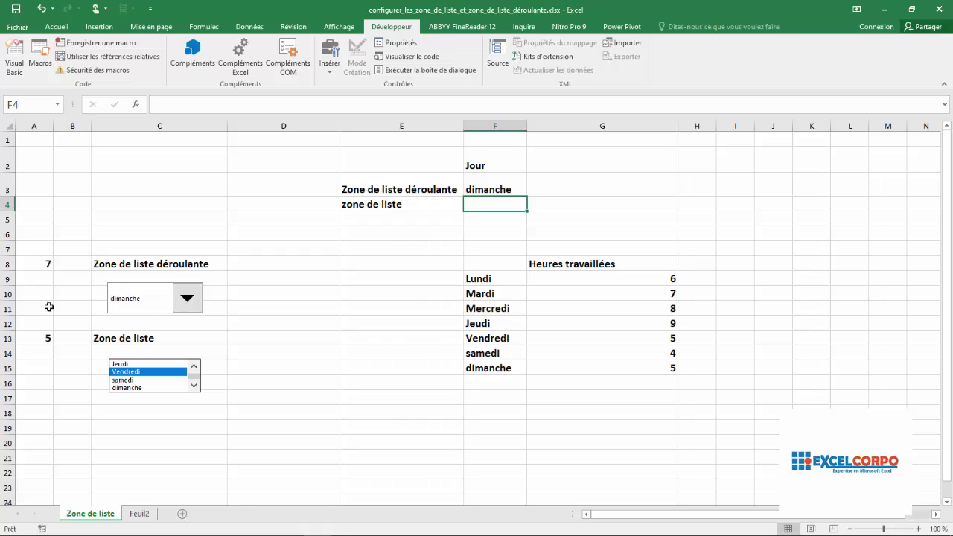
# Pick Mercredi, then Vendredi in the drop-down, checking that A8 and F3 follow
pyautogui.click(48, 264)
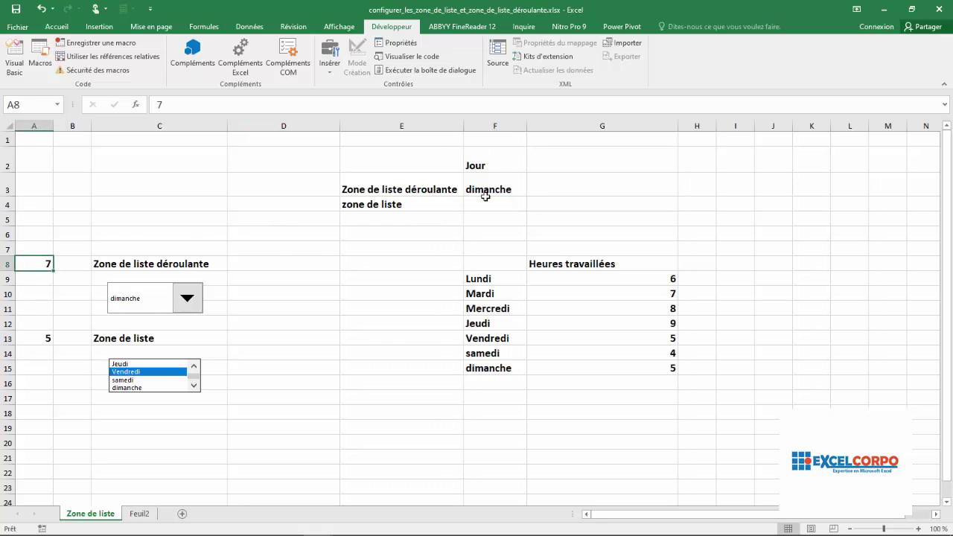
pyautogui.click(182, 311)
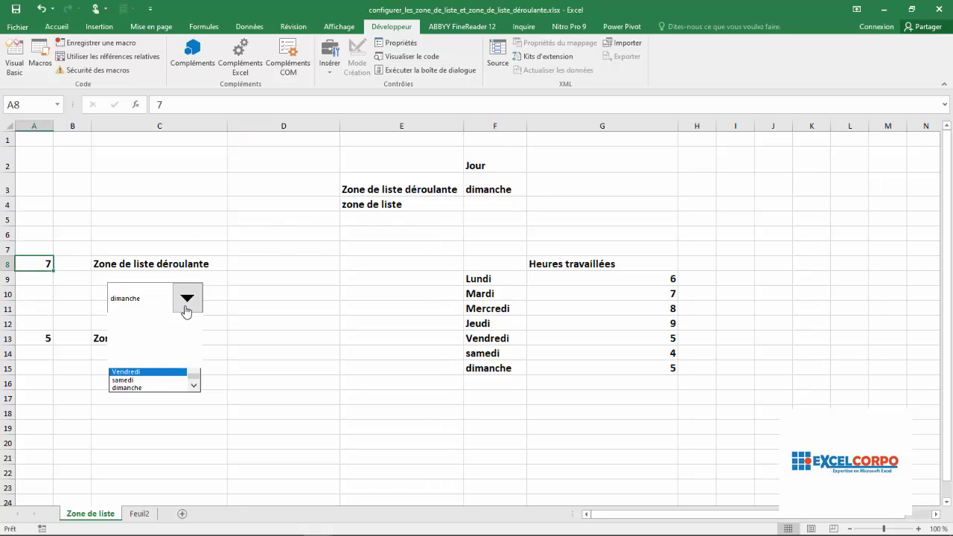
pyautogui.click(127, 333)
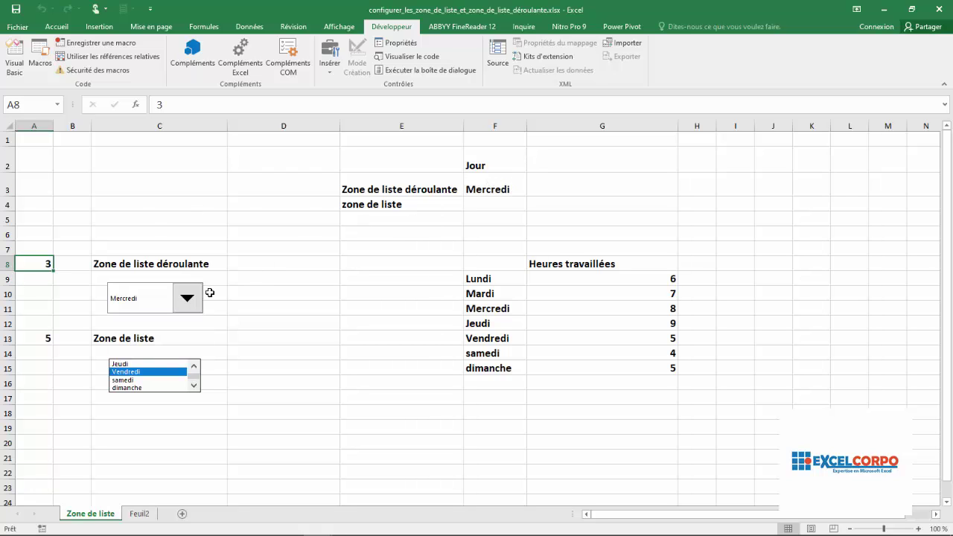
pyautogui.click(188, 298)
pyautogui.click(134, 348)
pyautogui.click(506, 202)
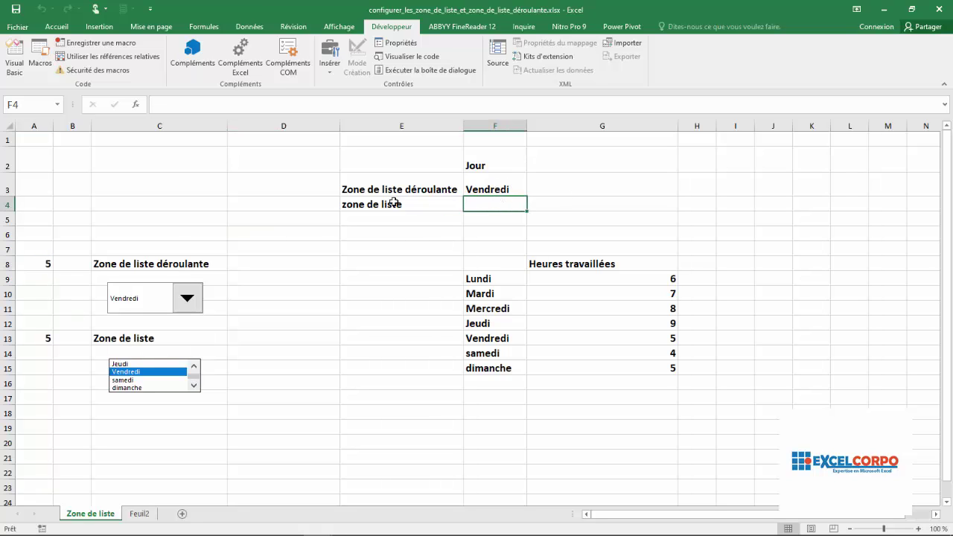
# Enter =INDEX(F9:F15;A13;1) in F4 and confirm it shows dimanche when picked in the list box
pyautogui.write('=in')
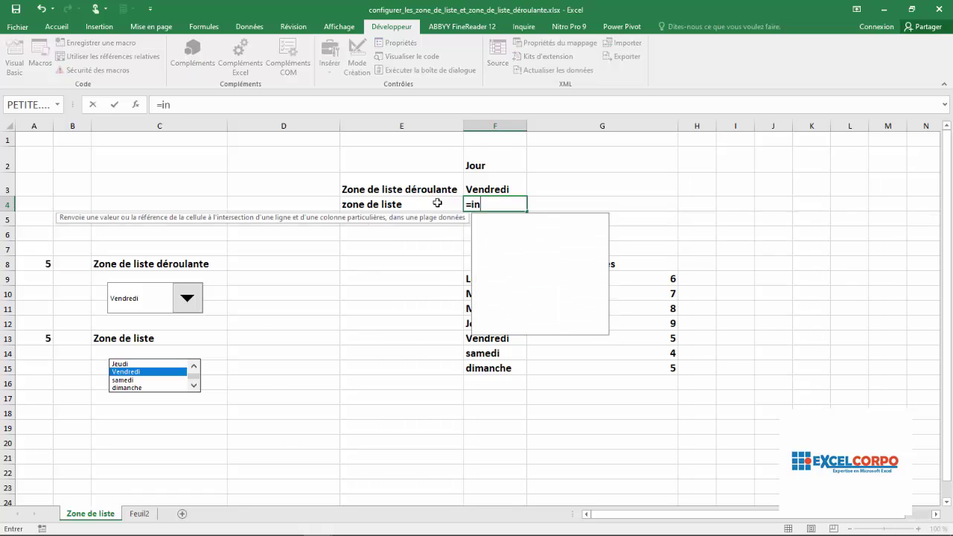
pyautogui.write('d')
pyautogui.doubleClick(495, 218)
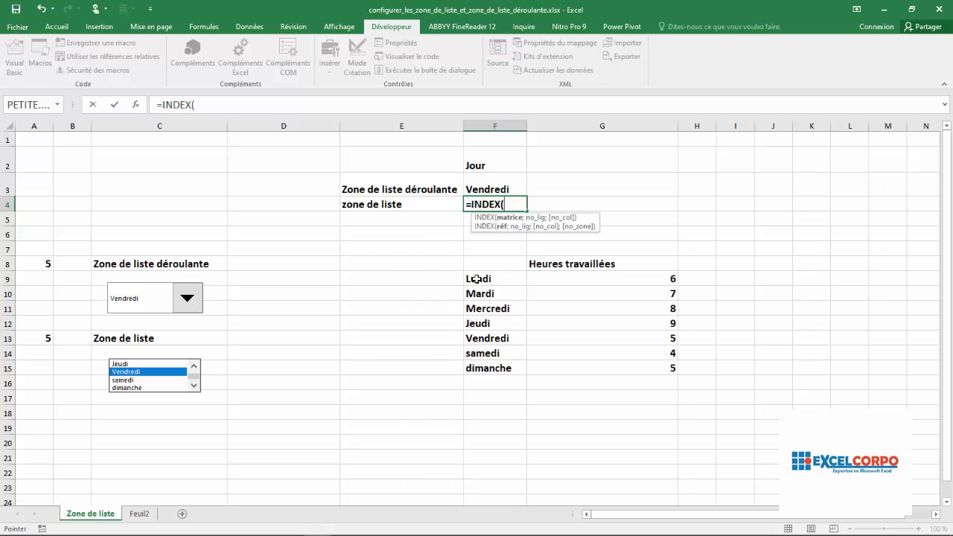
pyautogui.moveTo(477, 280); pyautogui.dragTo(477, 367)
pyautogui.write(';')
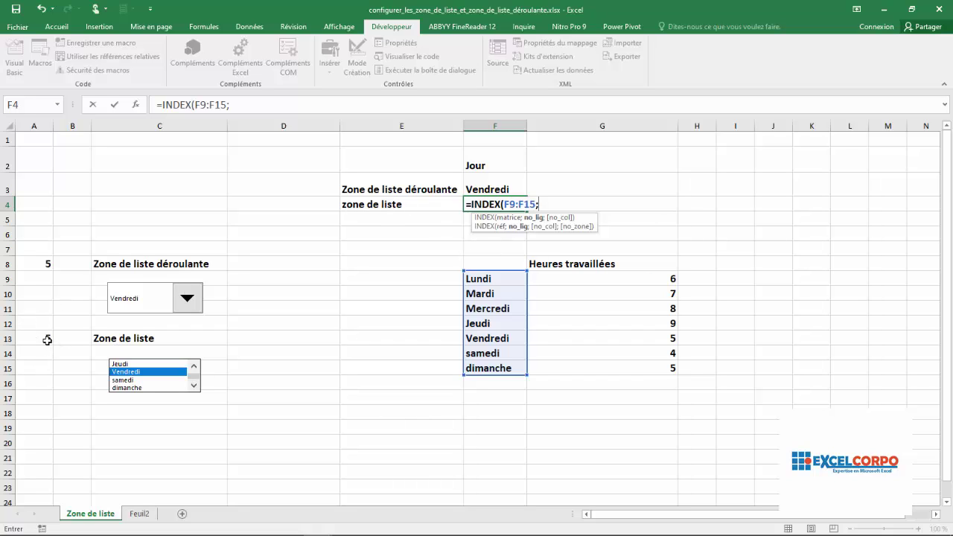
pyautogui.click(47, 340)
pyautogui.write(';1')
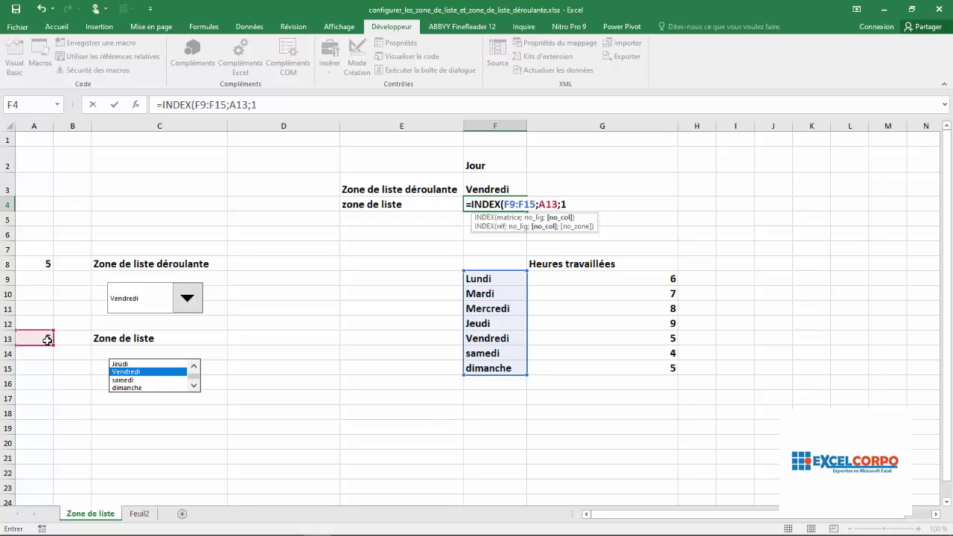
pyautogui.press('Return')
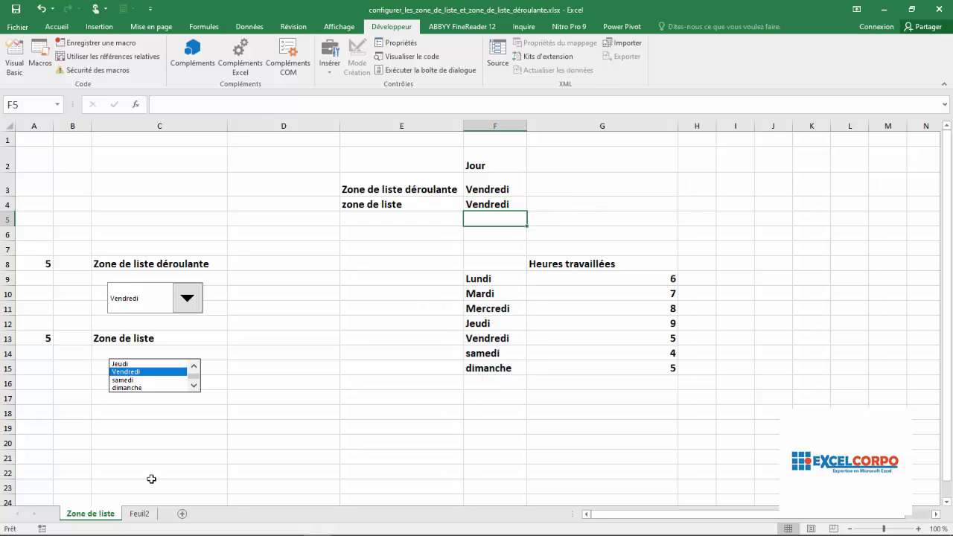
pyautogui.click(130, 388)
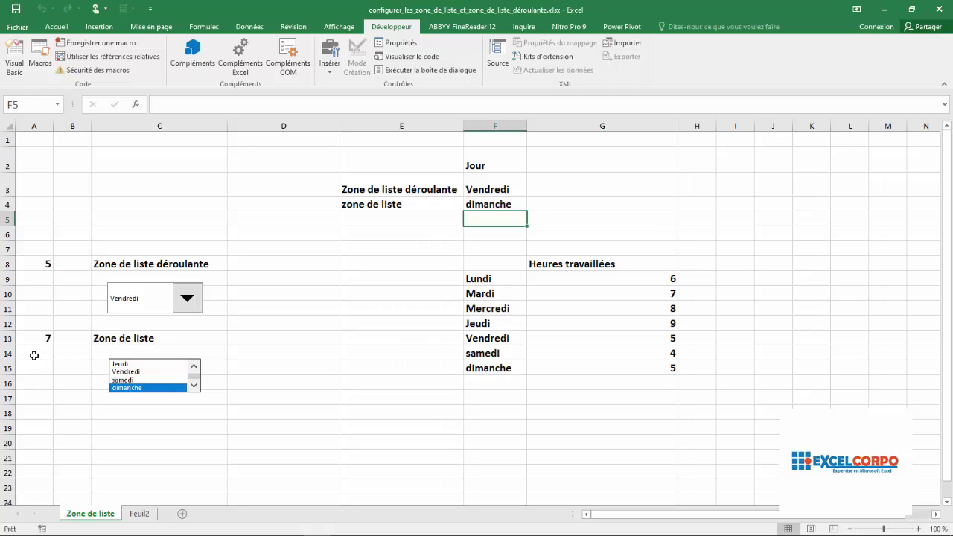
pyautogui.click(575, 189)
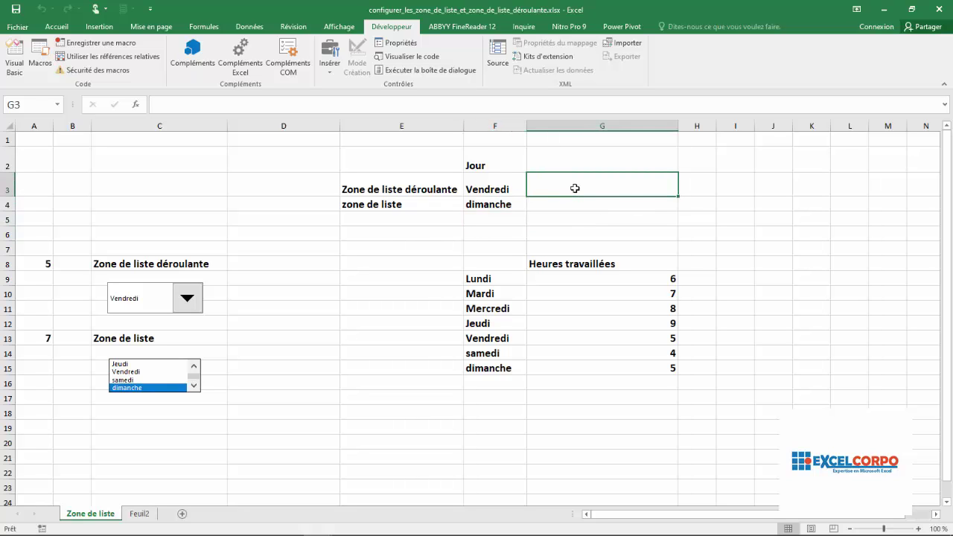
pyautogui.moveTo(571, 185); pyautogui.dragTo(572, 201)
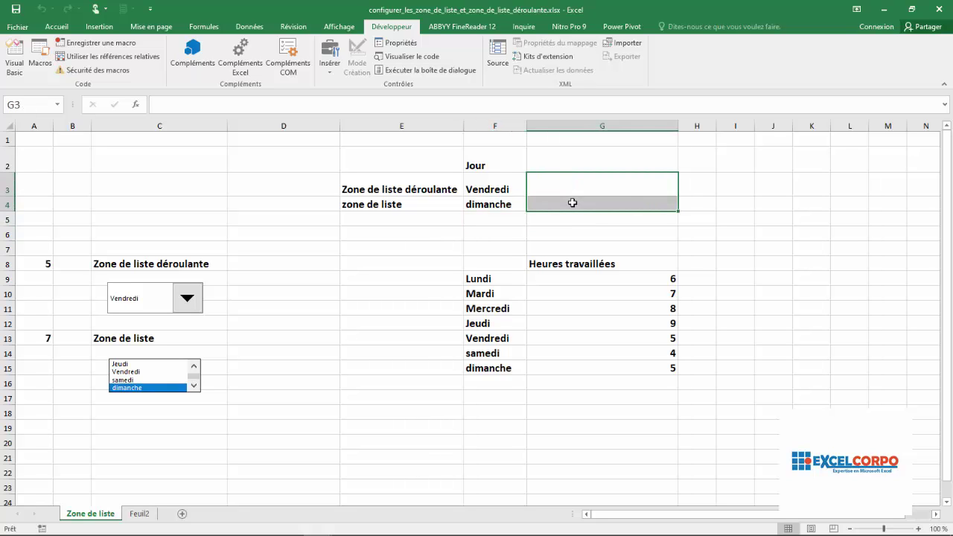
# Start a RECHERCHEV formula in G3 from the function suggestions
pyautogui.click(563, 185)
pyautogui.write('=')
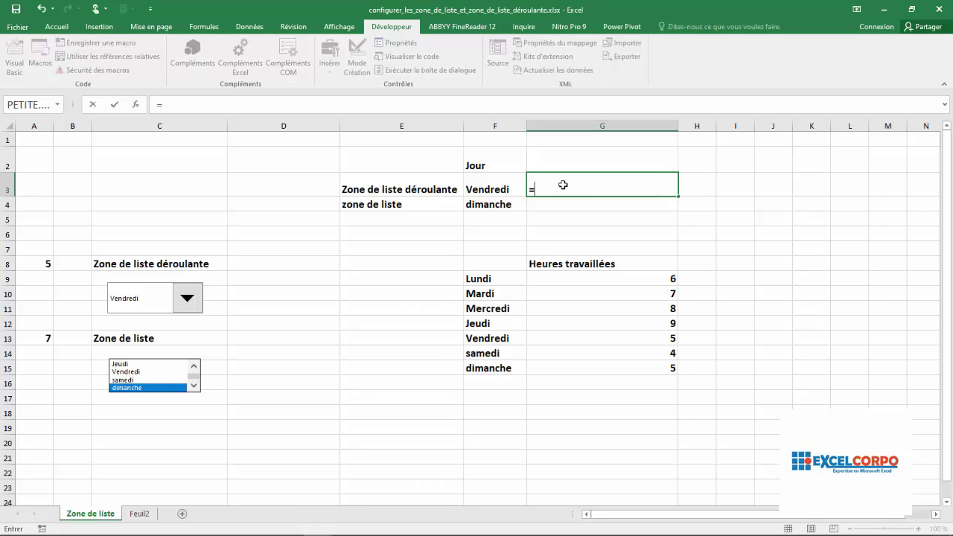
pyautogui.write('rech')
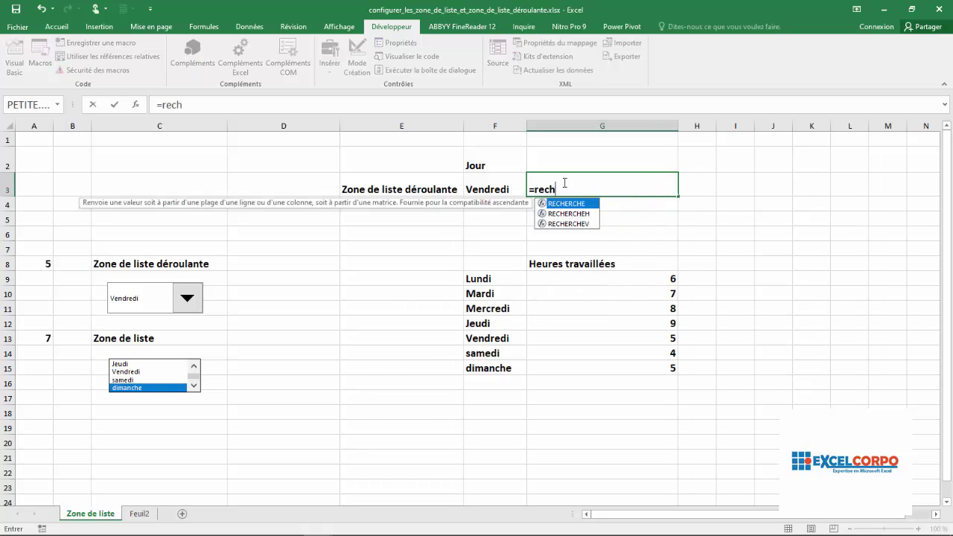
pyautogui.click(567, 224)
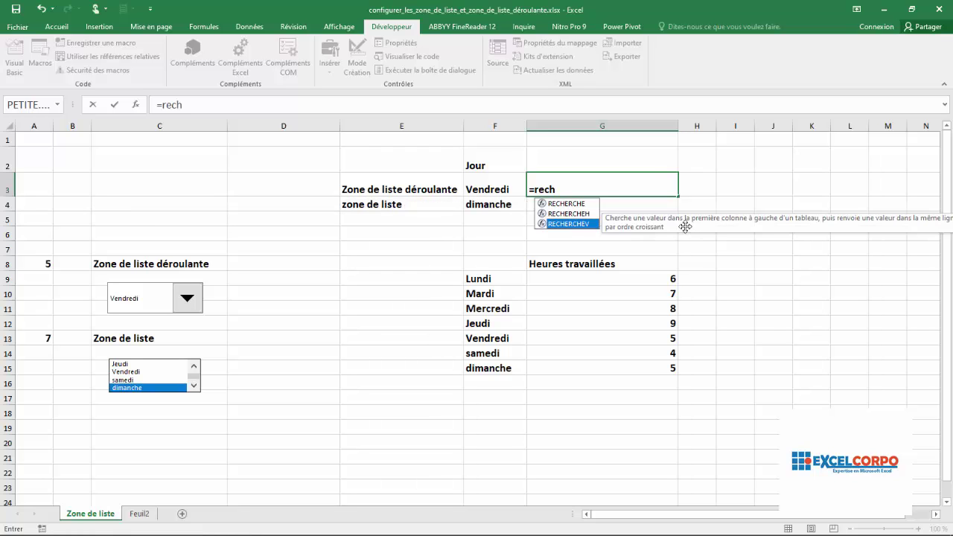
pyautogui.moveTo(677, 226)
pyautogui.mouseDown()
pyautogui.moveTo(607, 247)
pyautogui.moveTo(491, 241)
pyautogui.mouseUp()
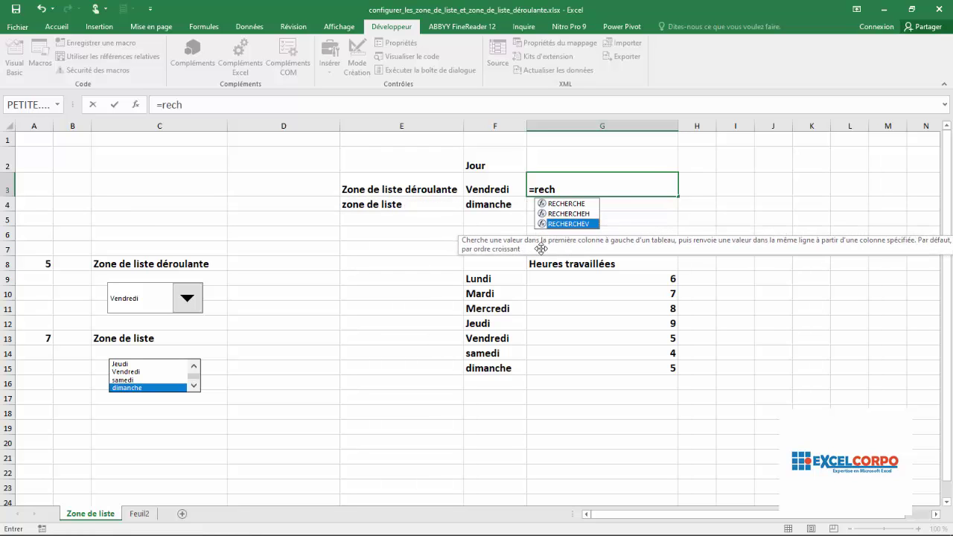
pyautogui.moveTo(657, 244); pyautogui.dragTo(614, 244)
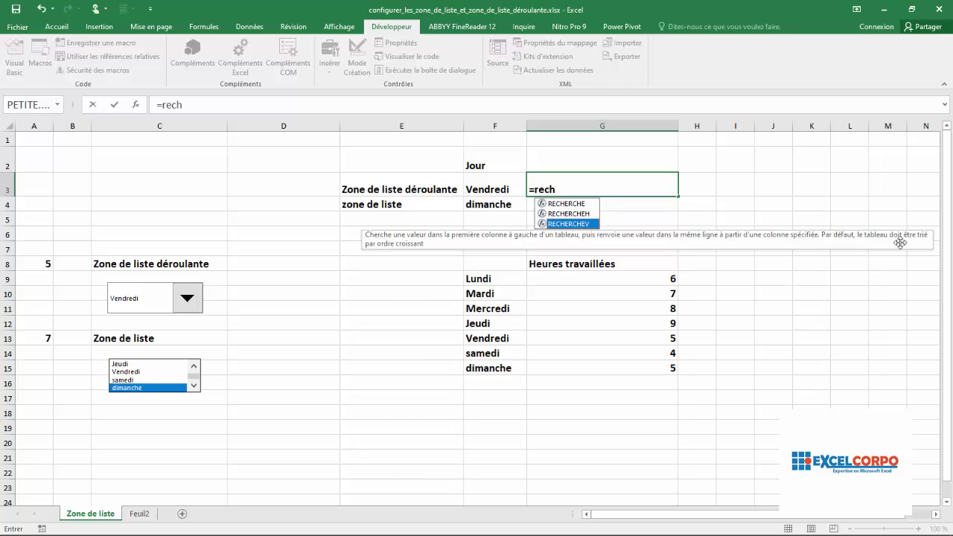
pyautogui.click(585, 227)
pyautogui.doubleClick(584, 224)
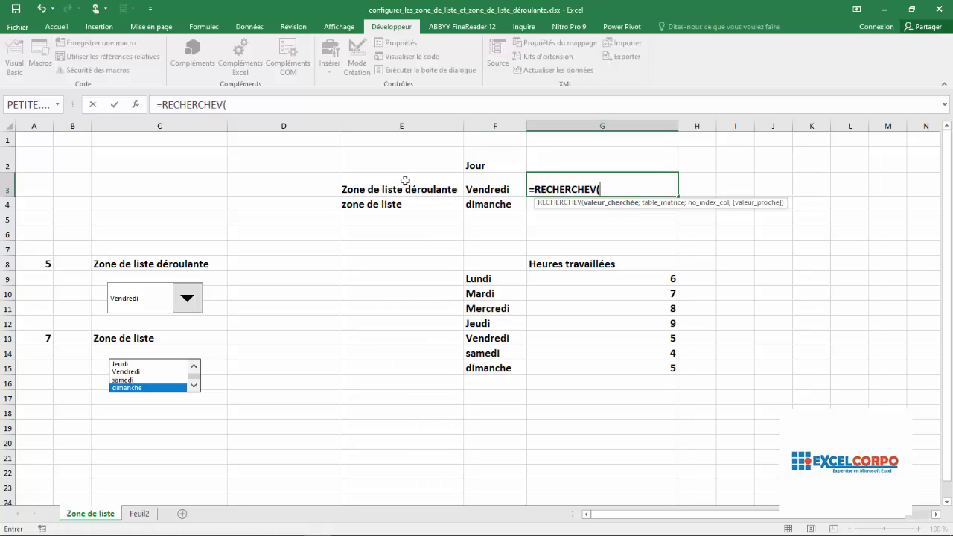
# Complete G3 as =RECHERCHEV(F3;F9:G15;2;FAUX), returning 5 hours
pyautogui.click(505, 180)
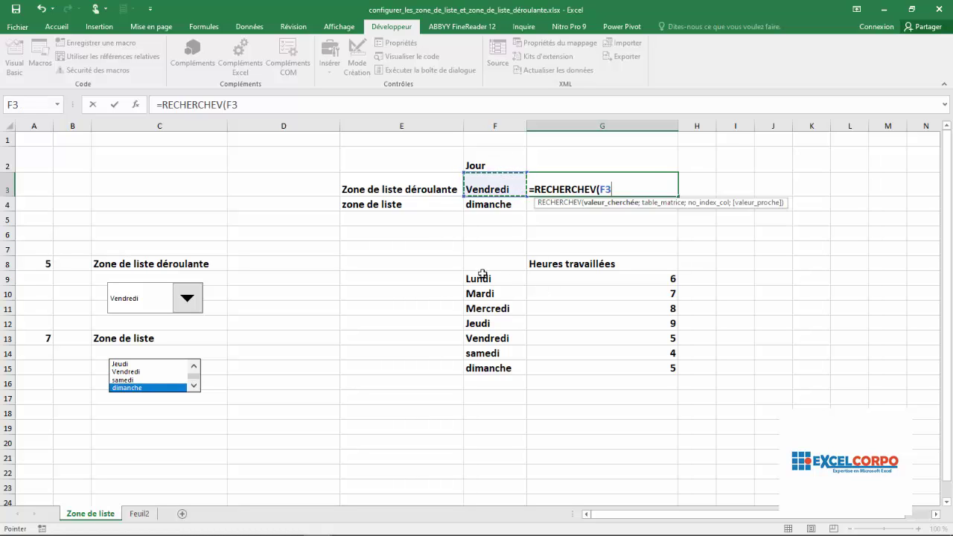
pyautogui.write(';')
pyautogui.moveTo(483, 279); pyautogui.dragTo(631, 365)
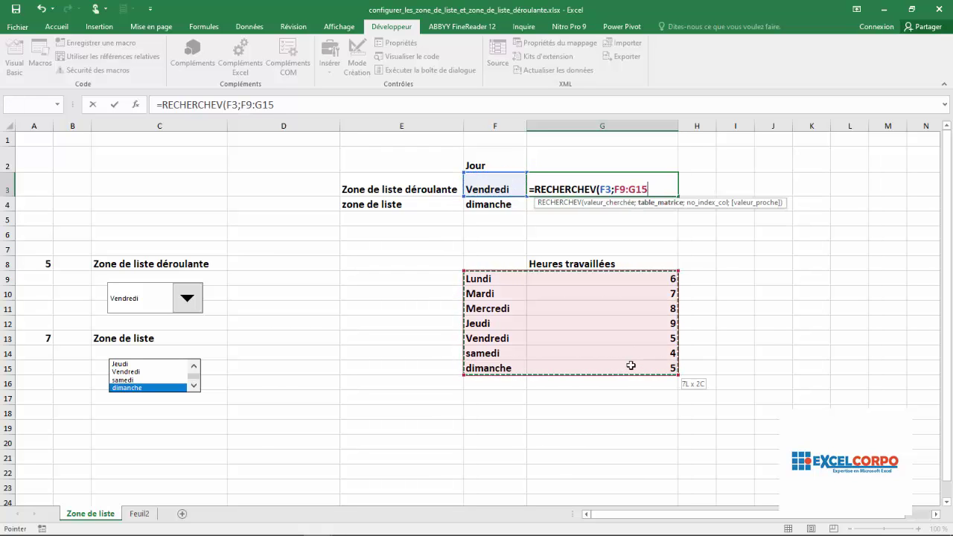
pyautogui.moveTo(630, 365); pyautogui.dragTo(631, 365)
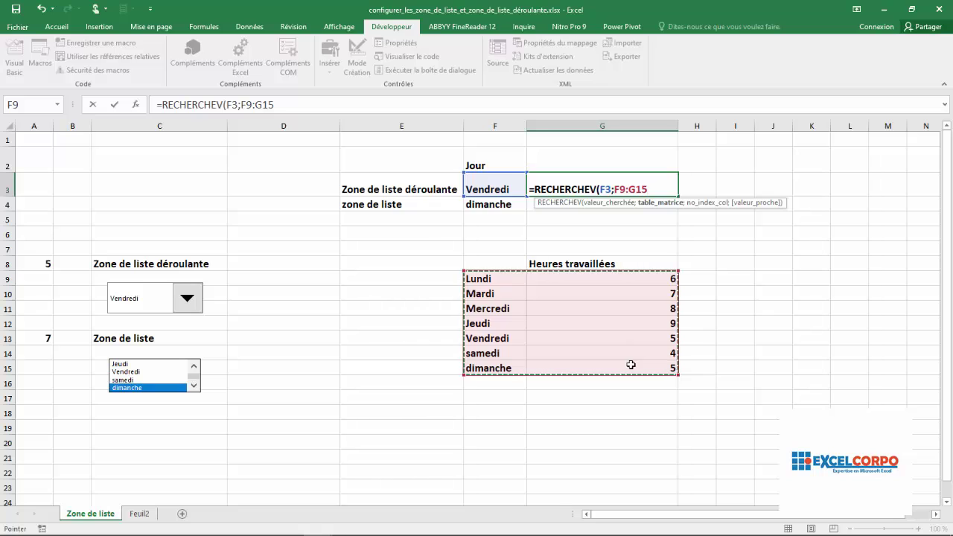
pyautogui.write(';2')
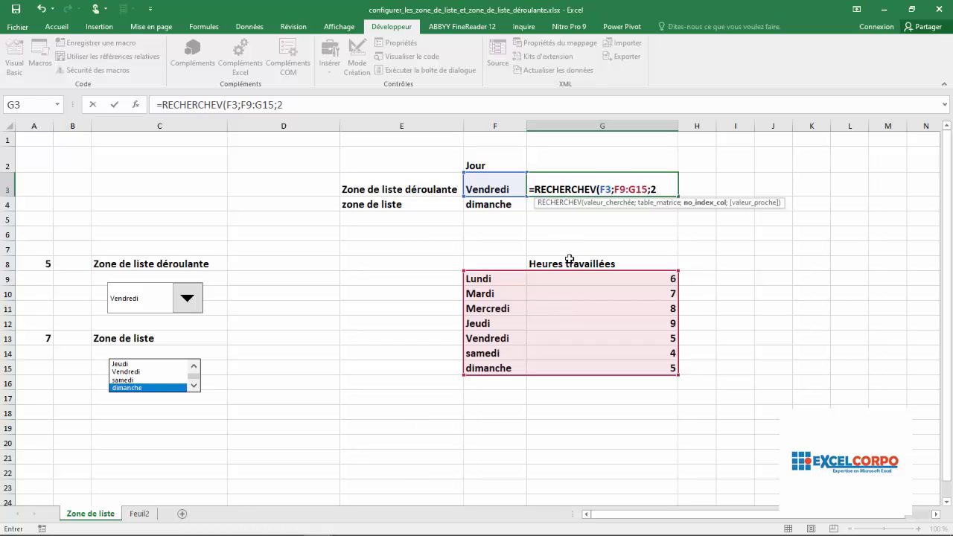
pyautogui.write(';')
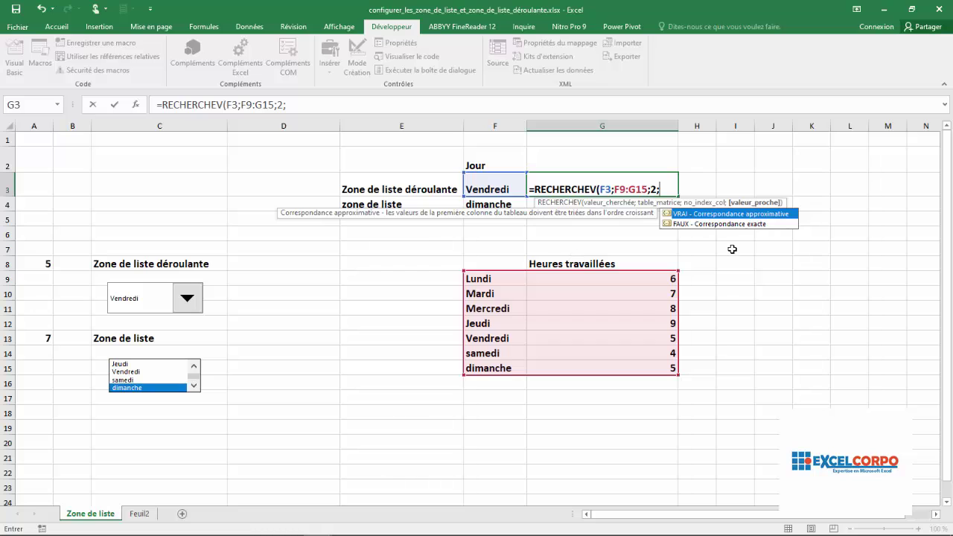
pyautogui.doubleClick(715, 223)
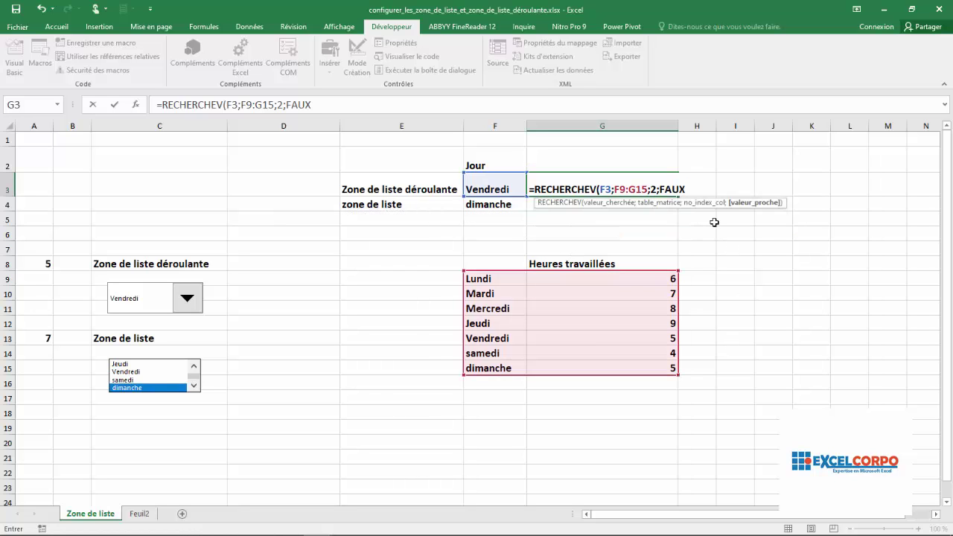
pyautogui.press('Return')
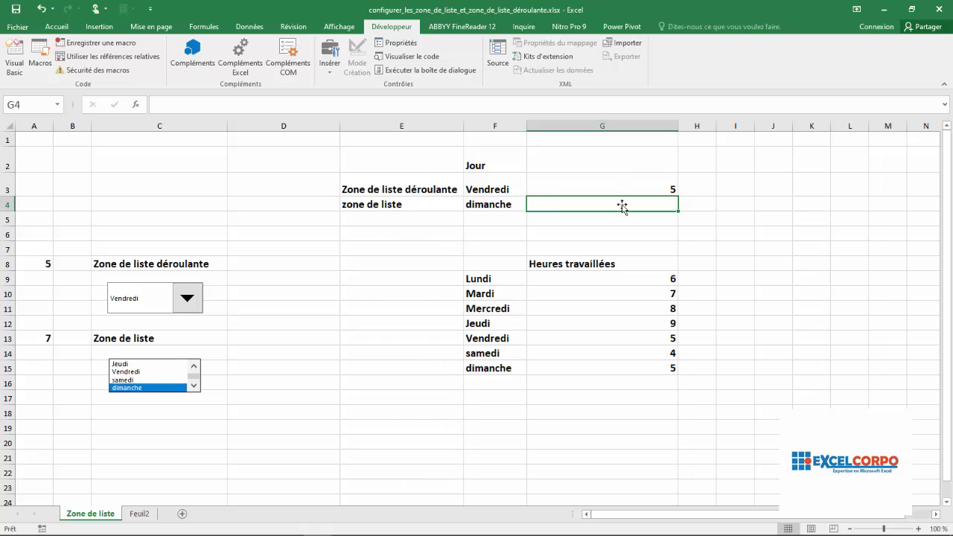
# Enter =RECHERCHEV(F4;F9:G15;2;FAUX) in G4, returning 5 hours for dimanche
pyautogui.moveTo(485, 341); pyautogui.dragTo(668, 340)
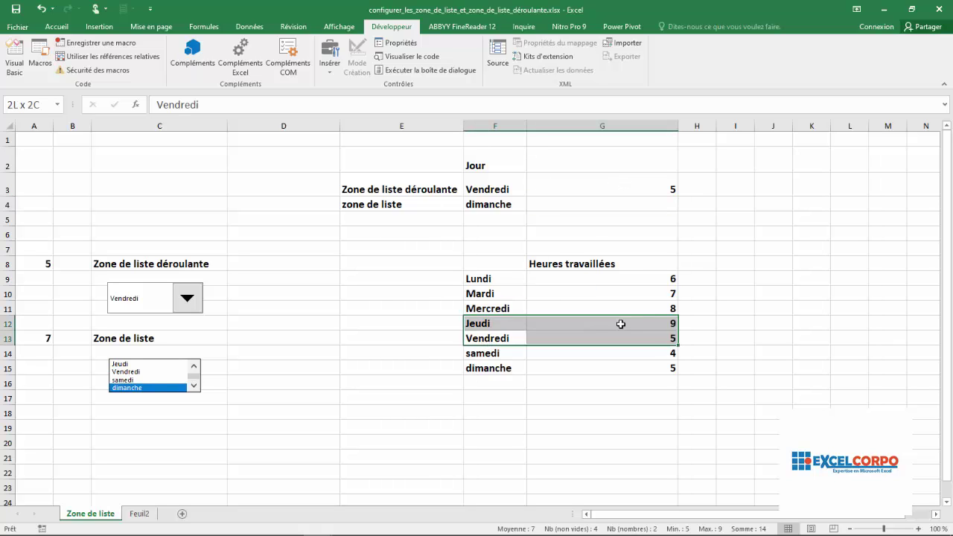
pyautogui.click(598, 199)
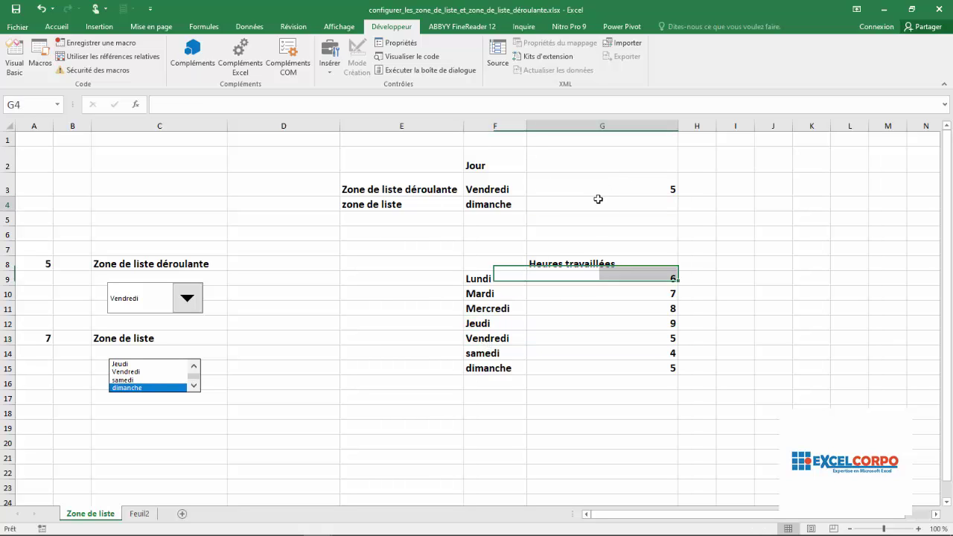
pyautogui.write('=')
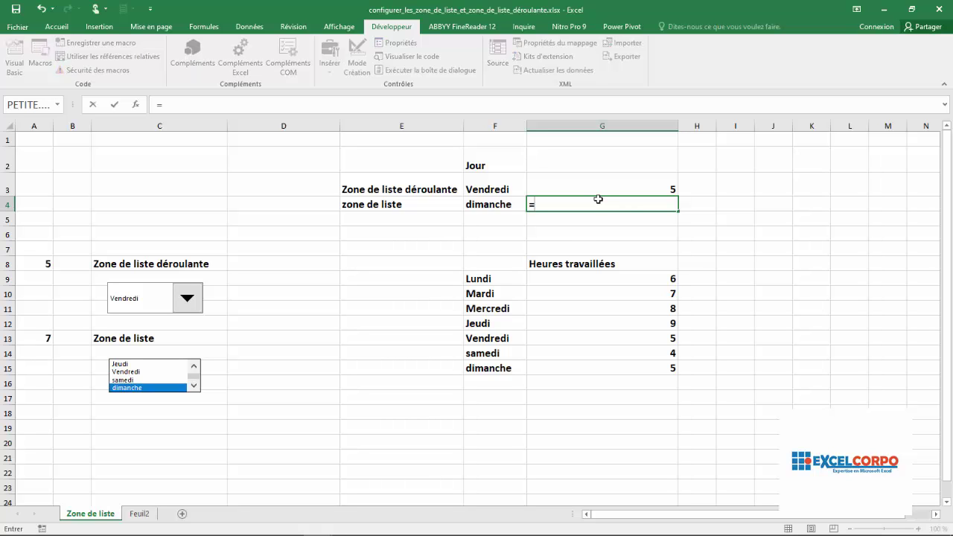
pyautogui.write('rech')
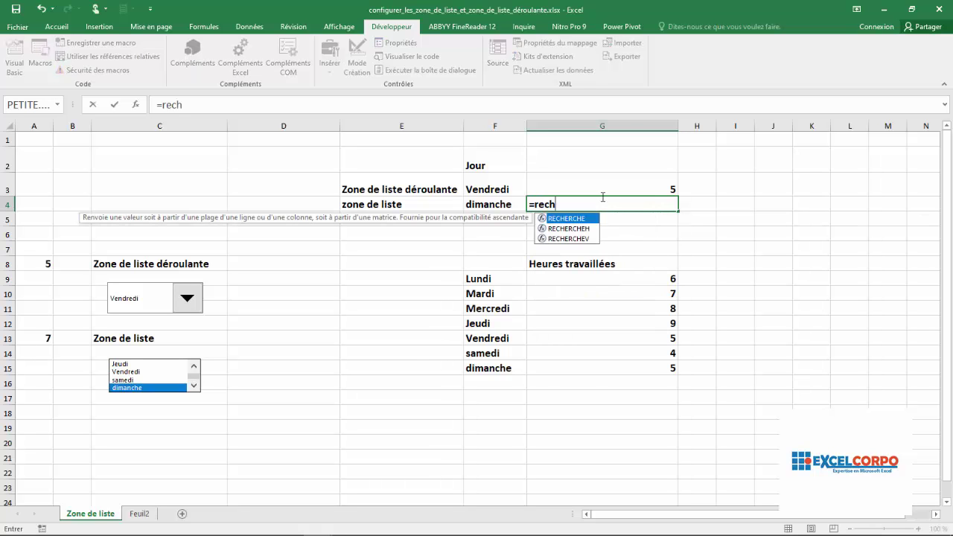
pyautogui.doubleClick(575, 238)
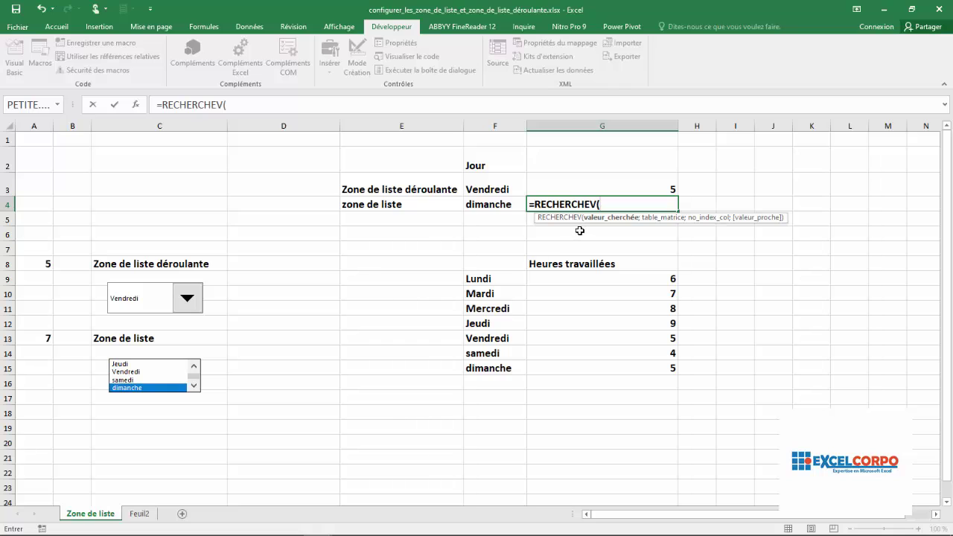
pyautogui.click(493, 201)
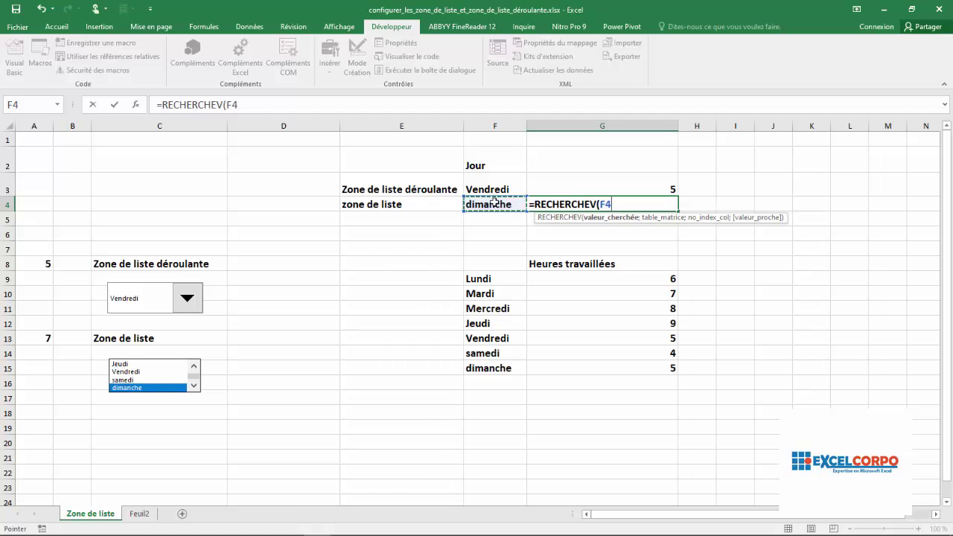
pyautogui.write(';')
pyautogui.moveTo(503, 277)
pyautogui.mouseDown()
pyautogui.moveTo(617, 294)
pyautogui.moveTo(640, 364)
pyautogui.mouseUp()
pyautogui.write(';')
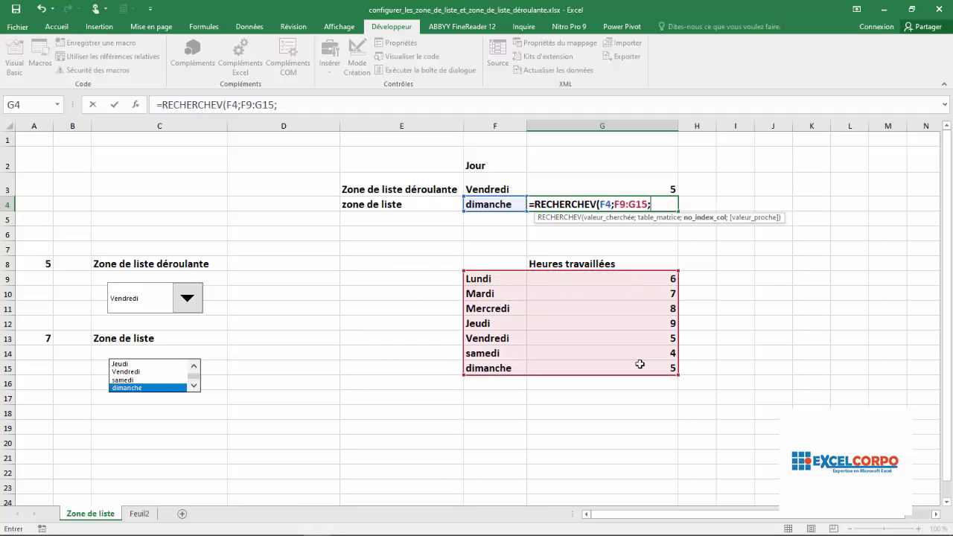
pyautogui.write('2')
pyautogui.write(';')
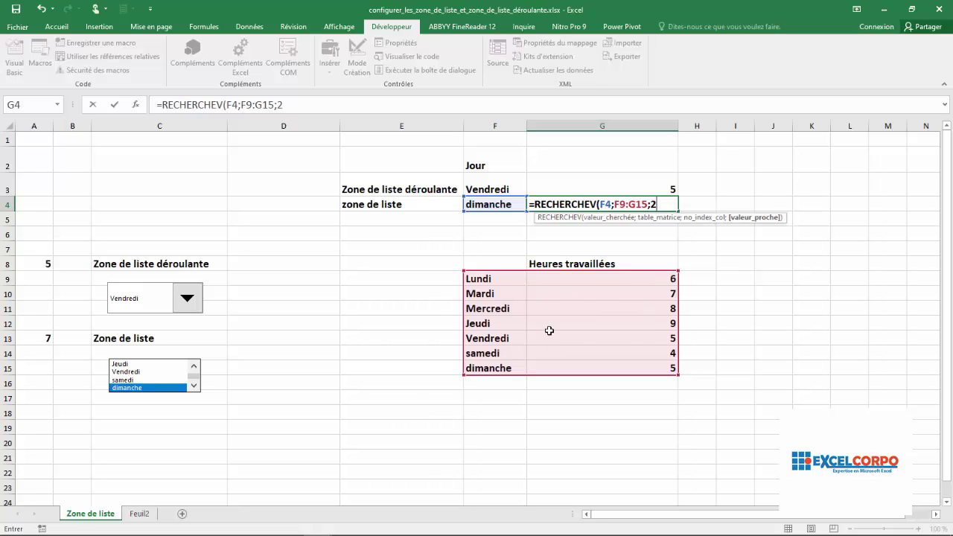
pyautogui.doubleClick(701, 237)
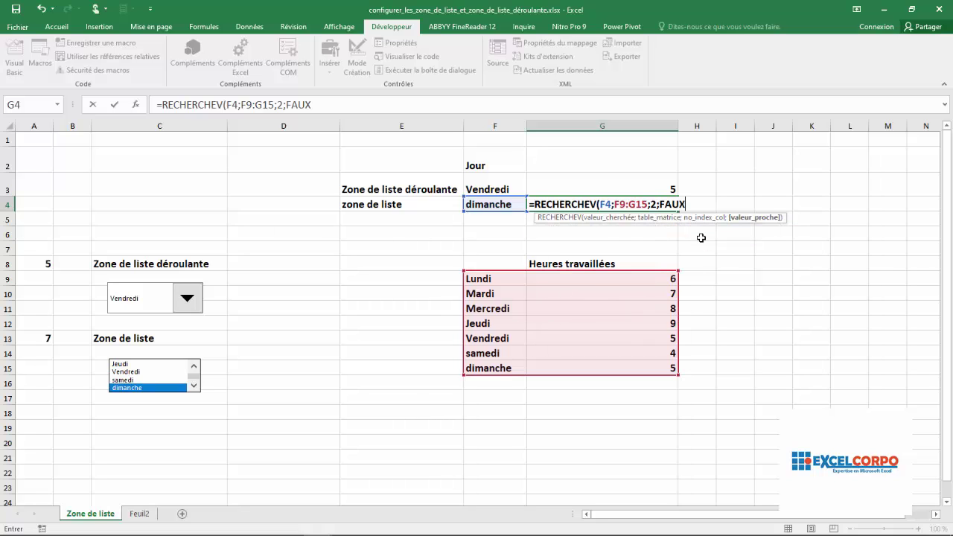
pyautogui.press('Return')
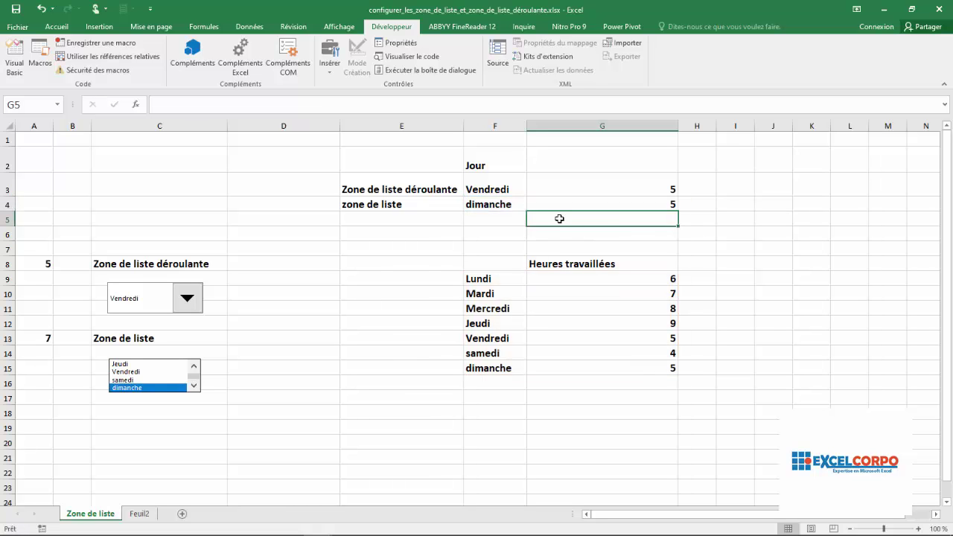
# Pick Lundi in the drop-down, then Vendredi and finally samedi in the list box
pyautogui.click(619, 367)
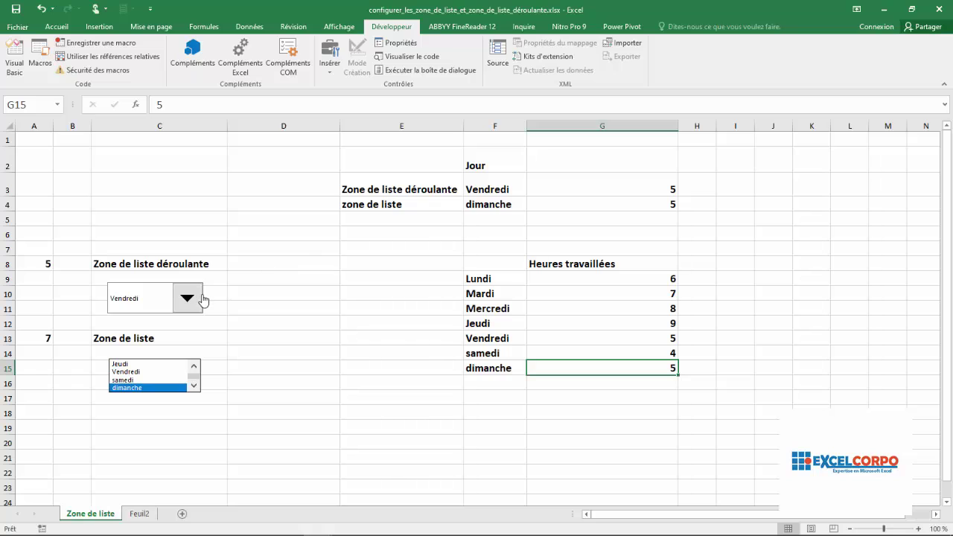
pyautogui.click(199, 299)
pyautogui.click(128, 318)
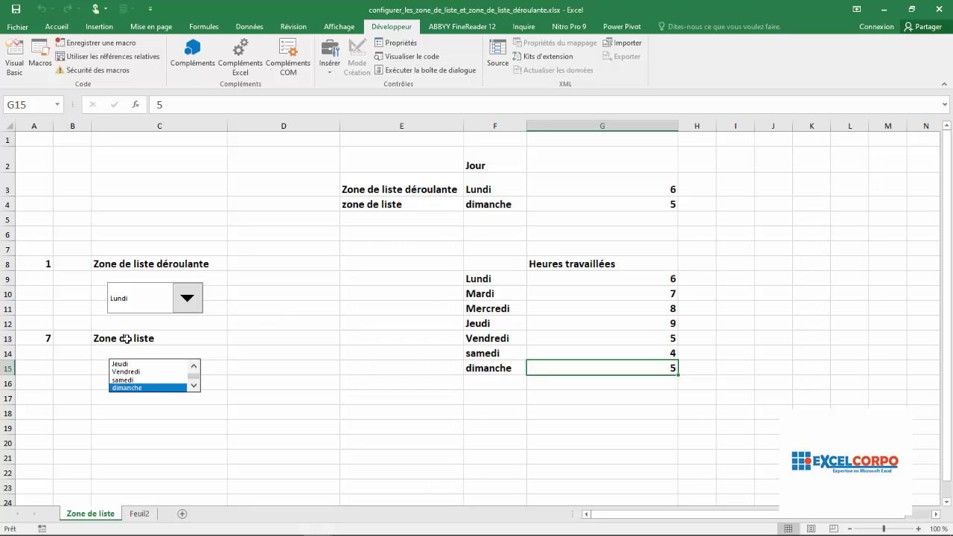
pyautogui.click(140, 372)
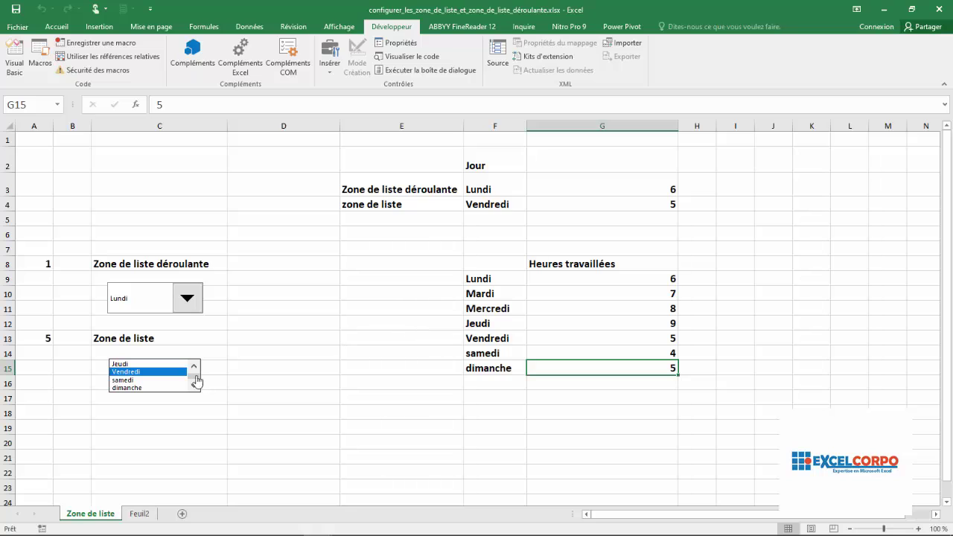
pyautogui.click(137, 380)
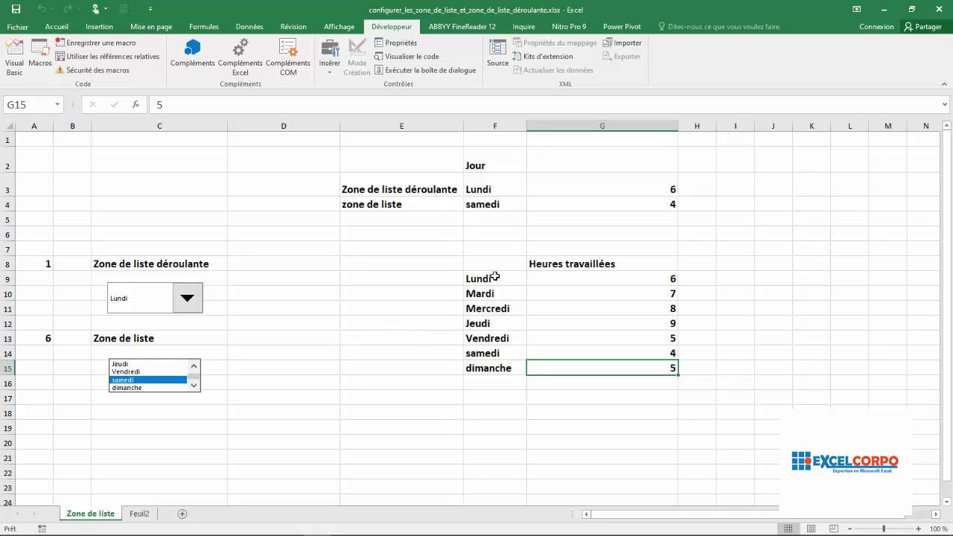
# Change the drop-down day to Mardi so G3 shows 7 hours
pyautogui.click(187, 298)
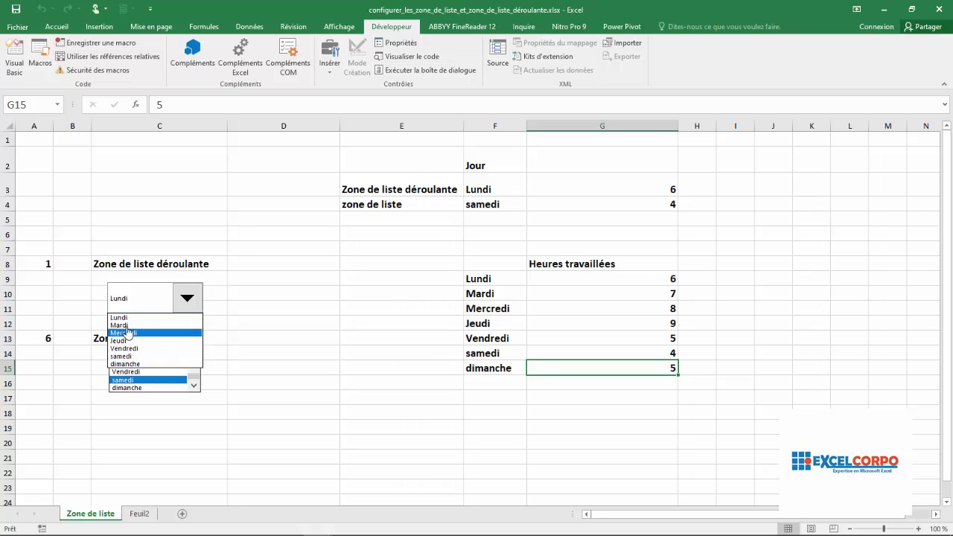
pyautogui.click(124, 325)
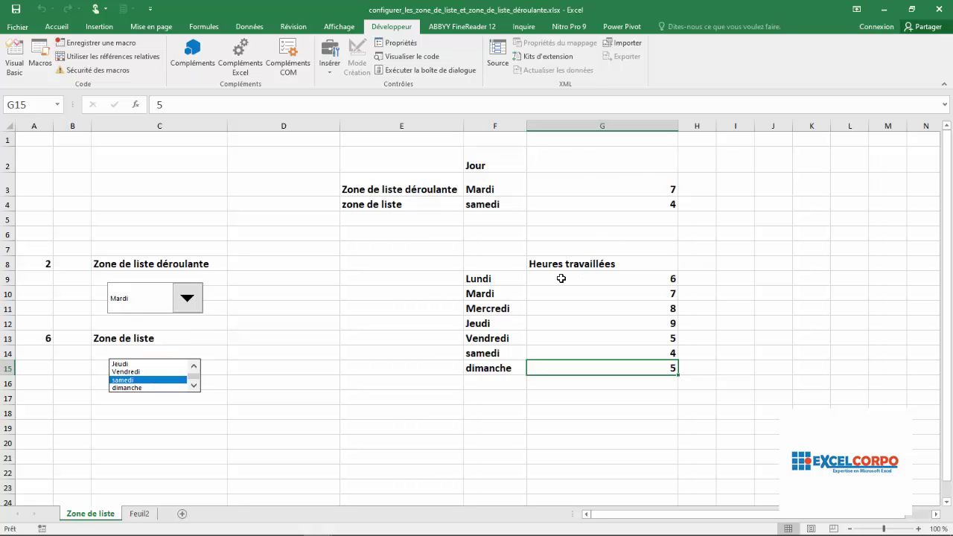
pyautogui.click(587, 233)
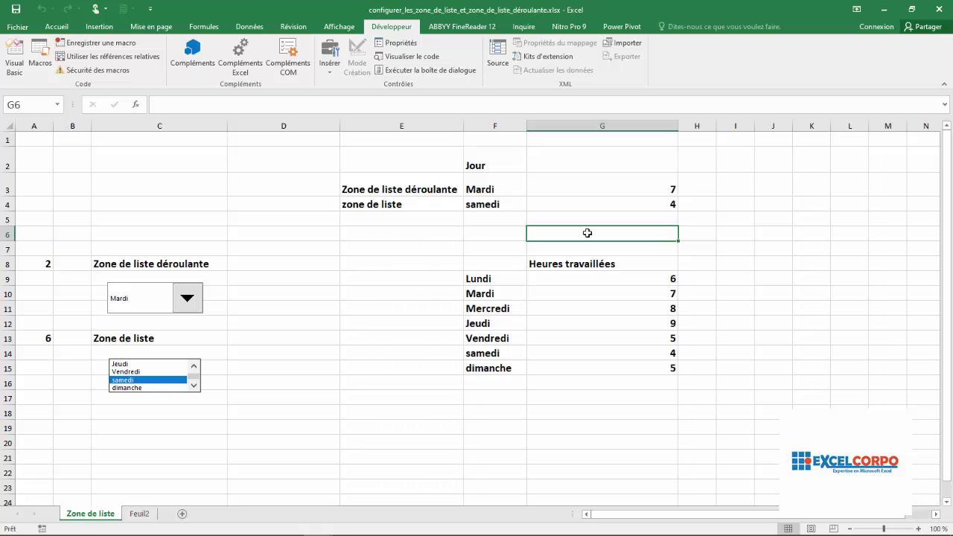
# Switch the ribbon to the Accueil tab
pyautogui.click(59, 28)
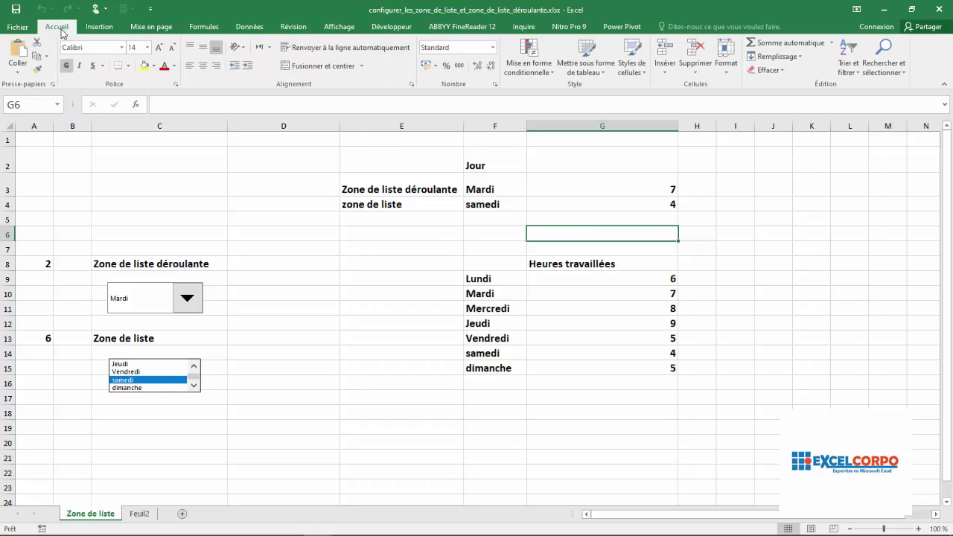